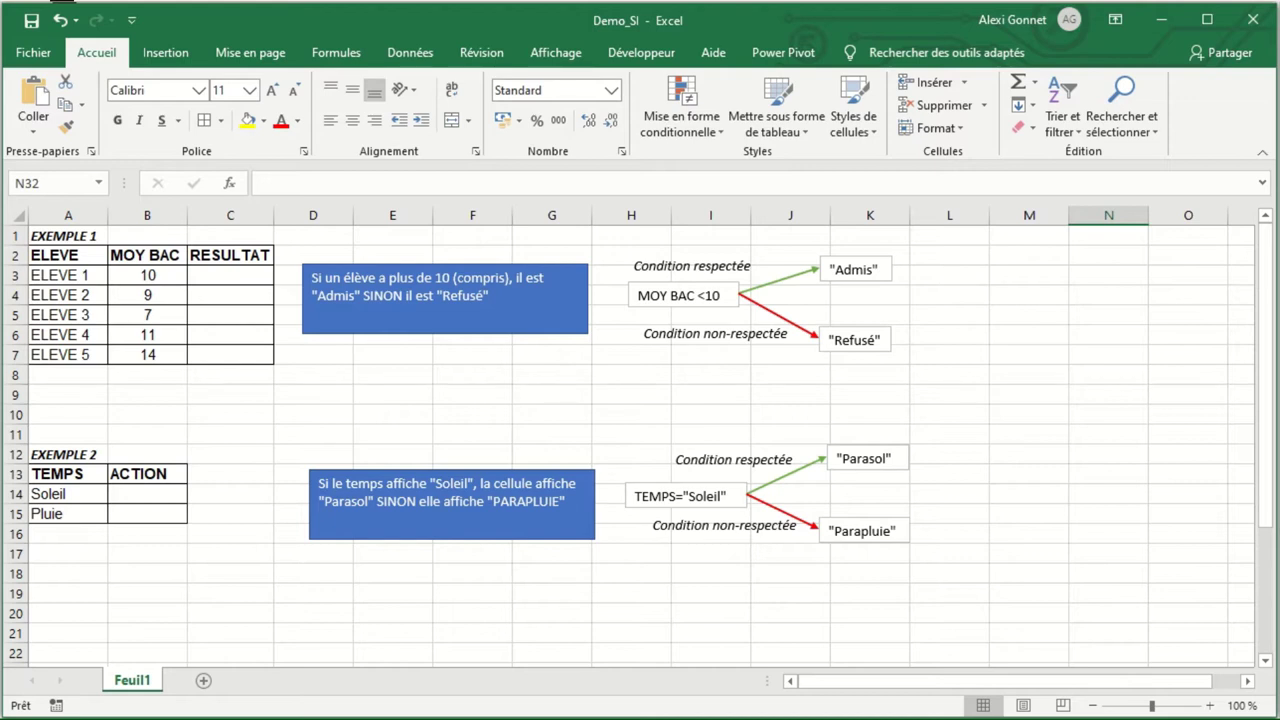
Start an SI formula in C3 that tests B3>=10 and returns "Admis" when the condition is true.
click(219, 278)
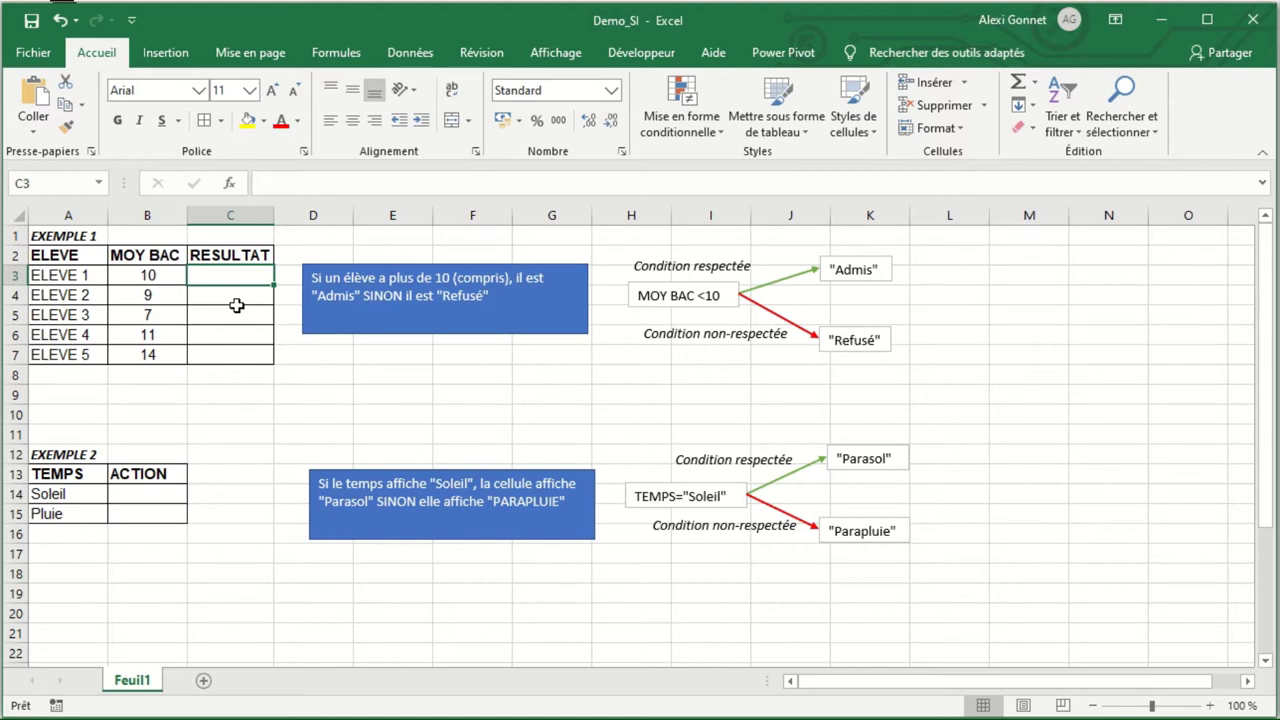
text(=)
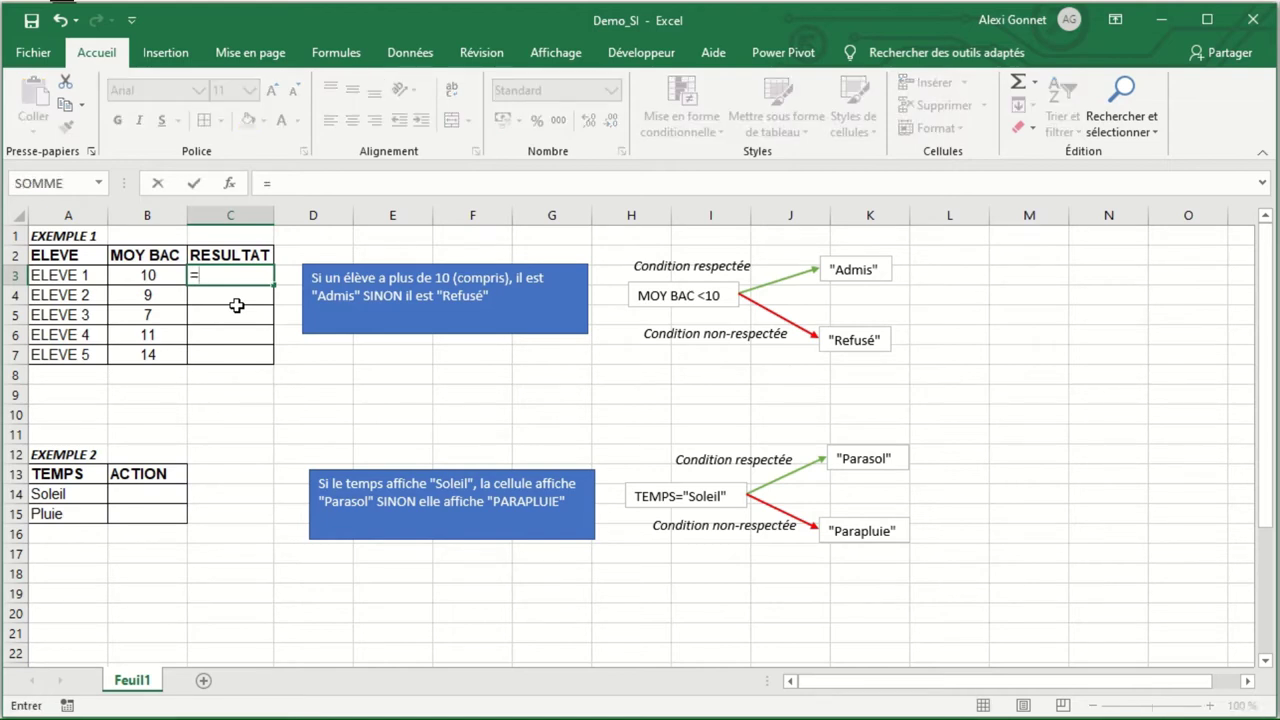
text(SI()
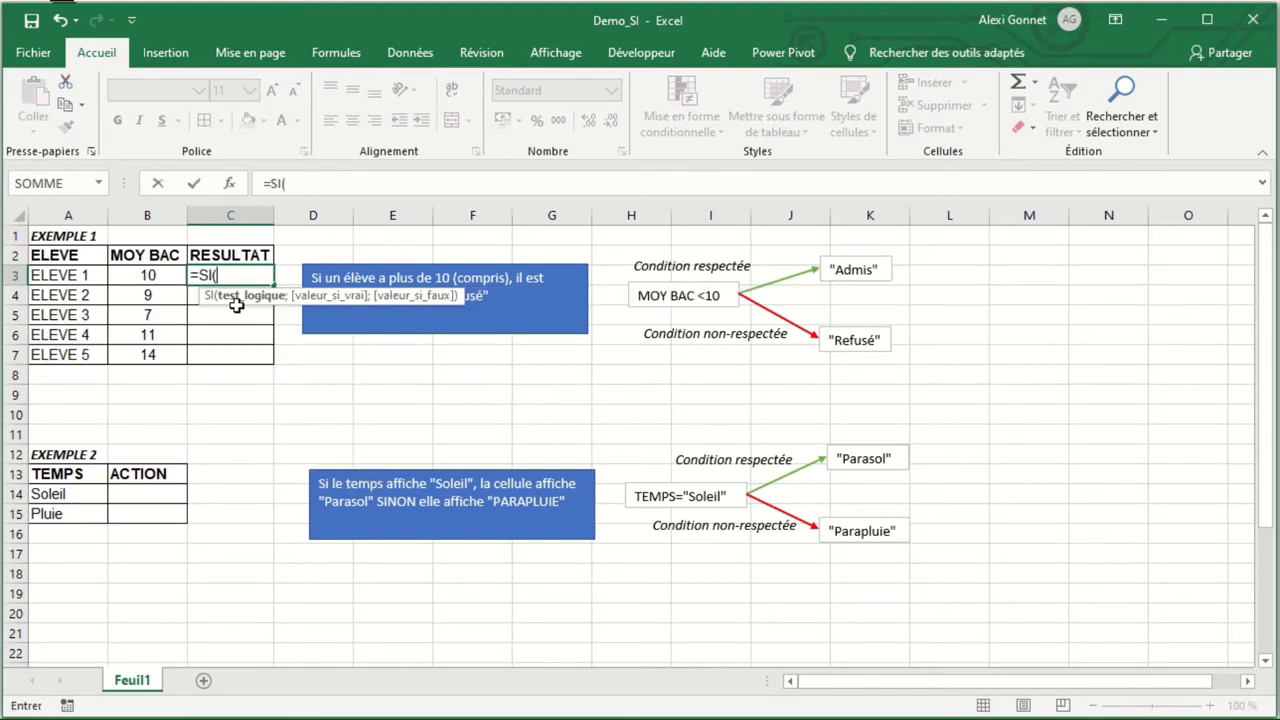
click(168, 278)
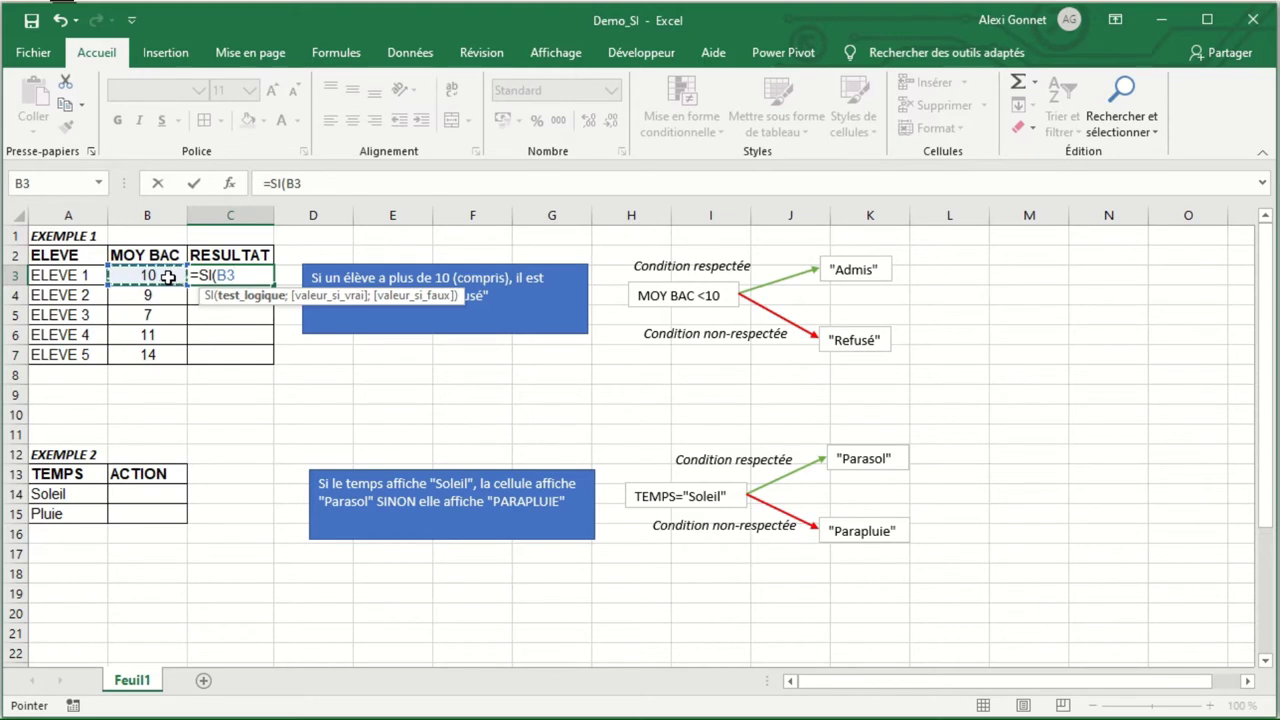
text(>=)
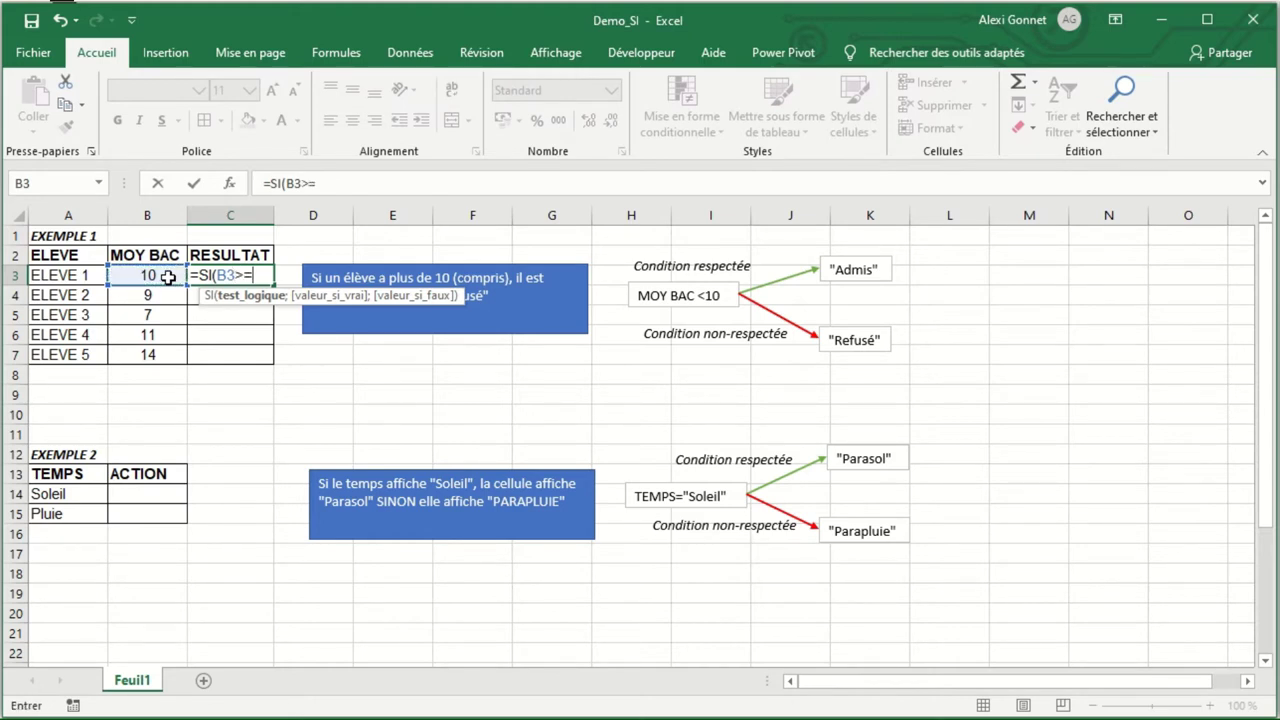
text(1°0;é)
key(BackSpace)
text("Admis)
key(BackSpace)
key(BackSpace)
key(BackSpace)
text(mis";)
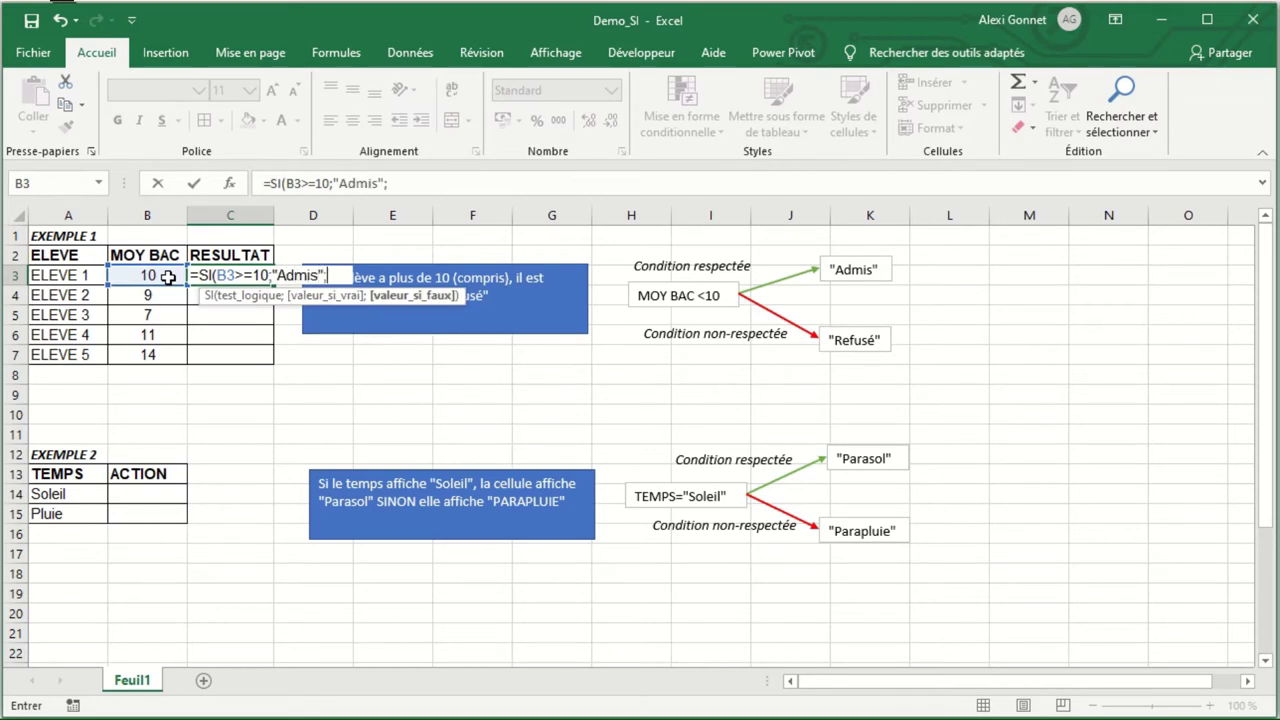
Complete the C3 formula with "Refusé" as the value if false and validate it.
text(Ref)
key(BackSpace)
key(BackSpace)
key(BackSpace)
text("Refus)
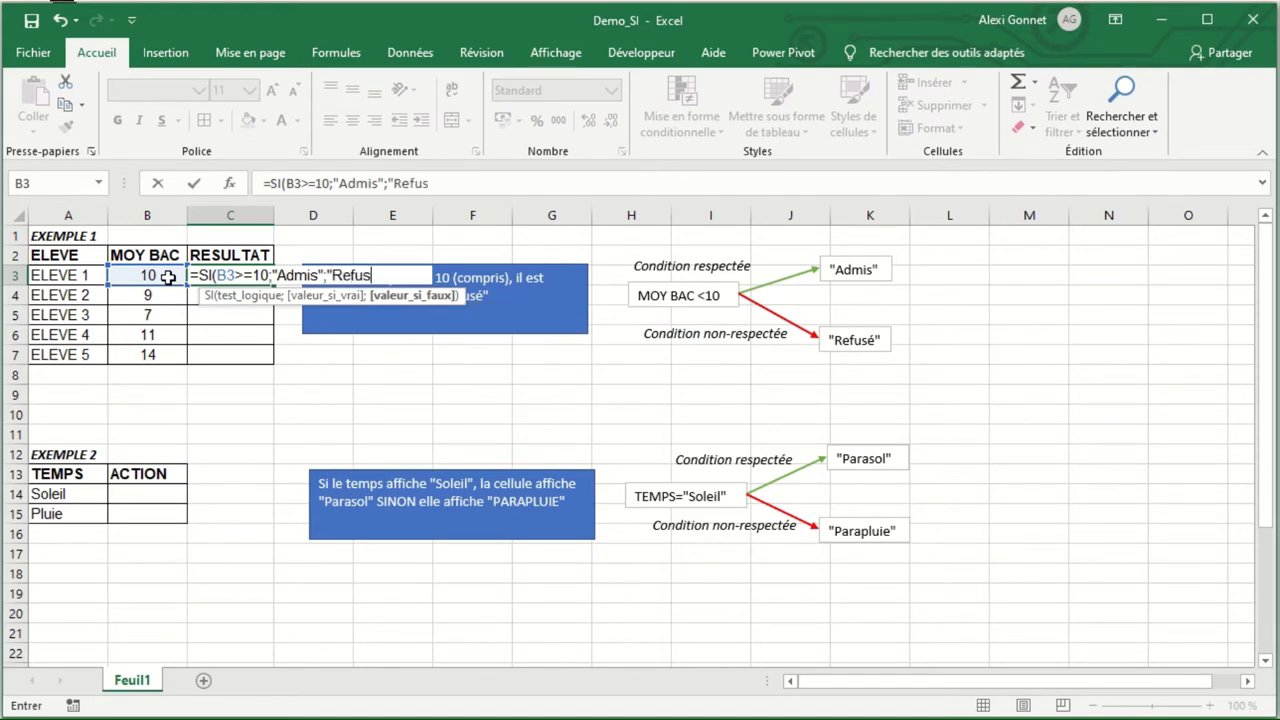
text(é"))
key(ctrl+Return)
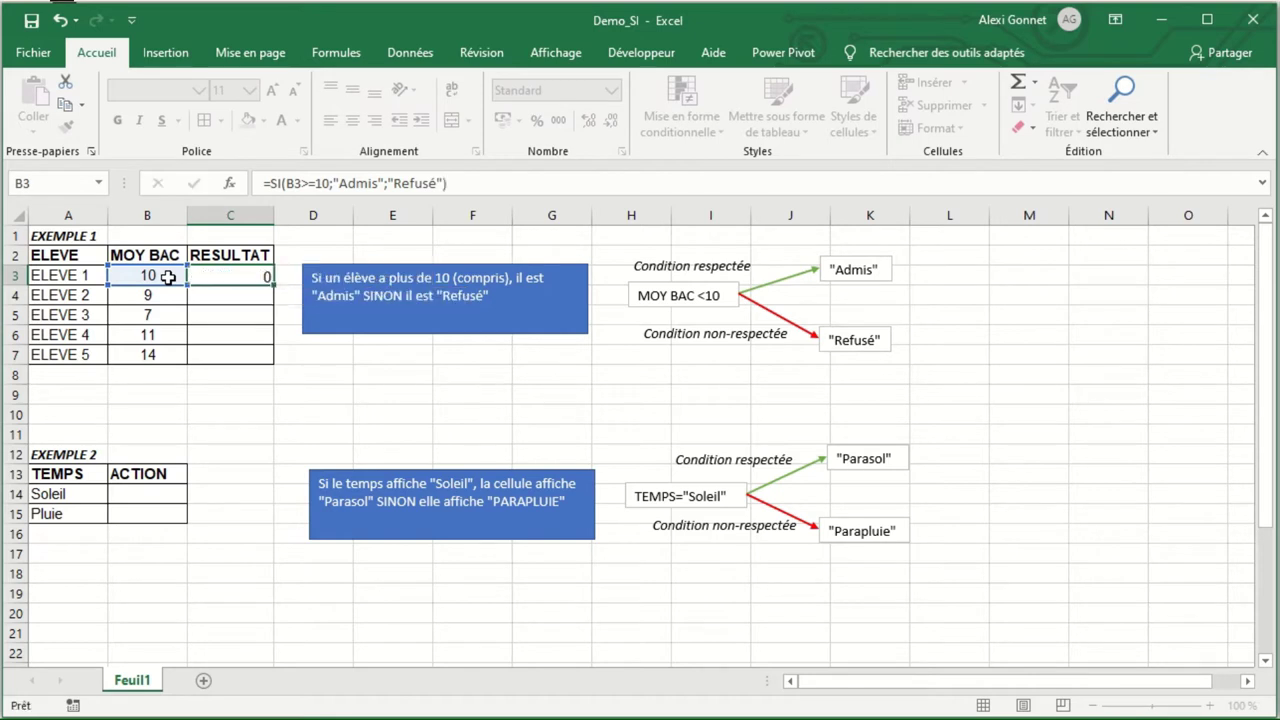
Copy the SI formula from C3 down to C7 for the remaining students.
click(170, 279)
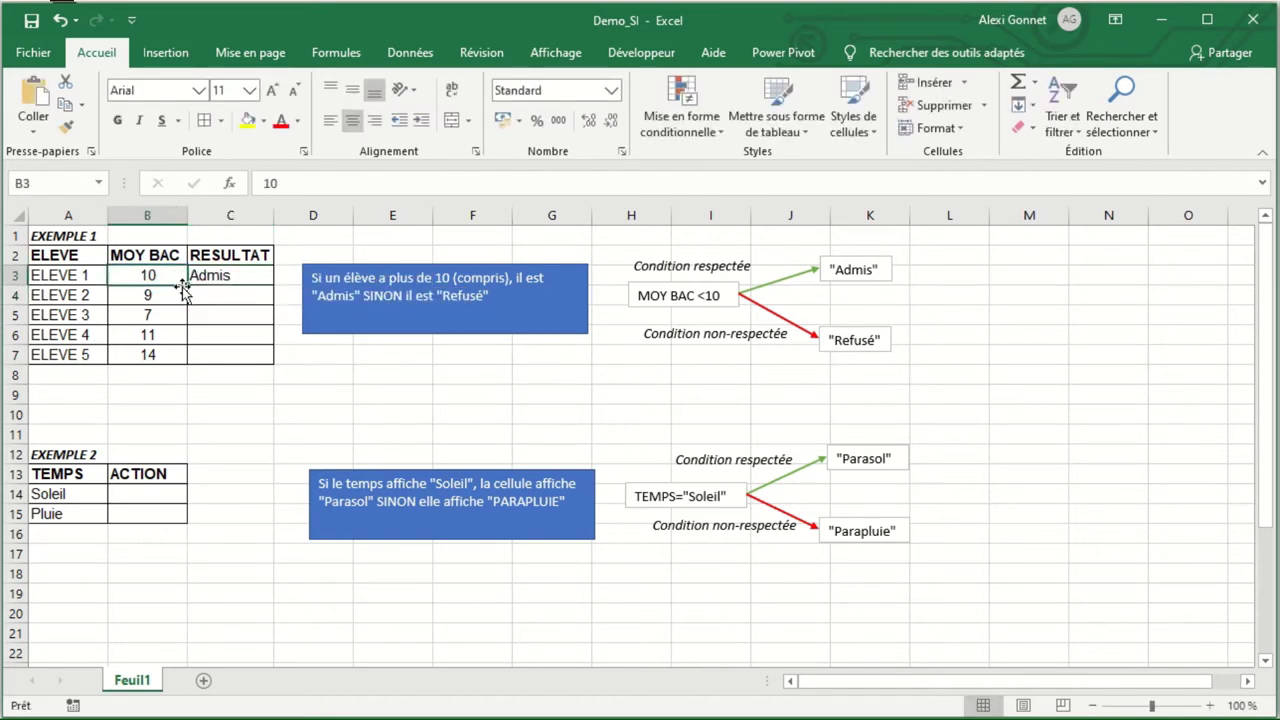
click(214, 279)
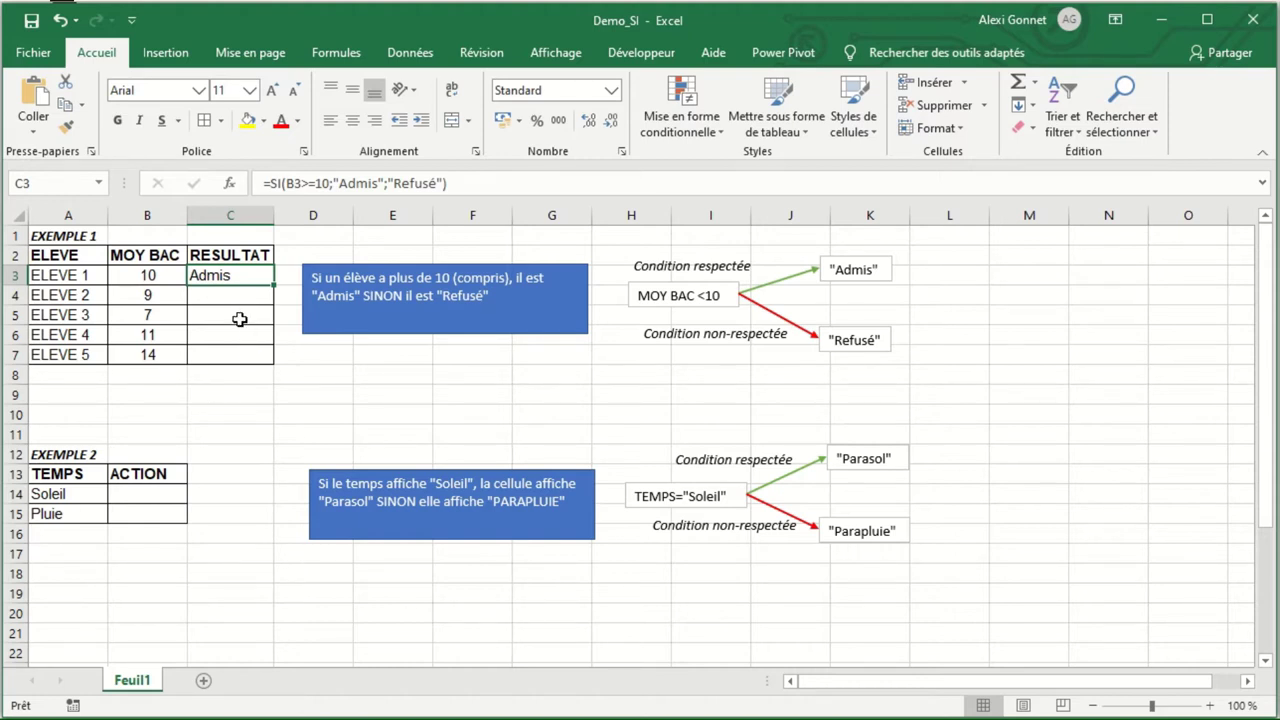
drag(275, 287, 266, 356)
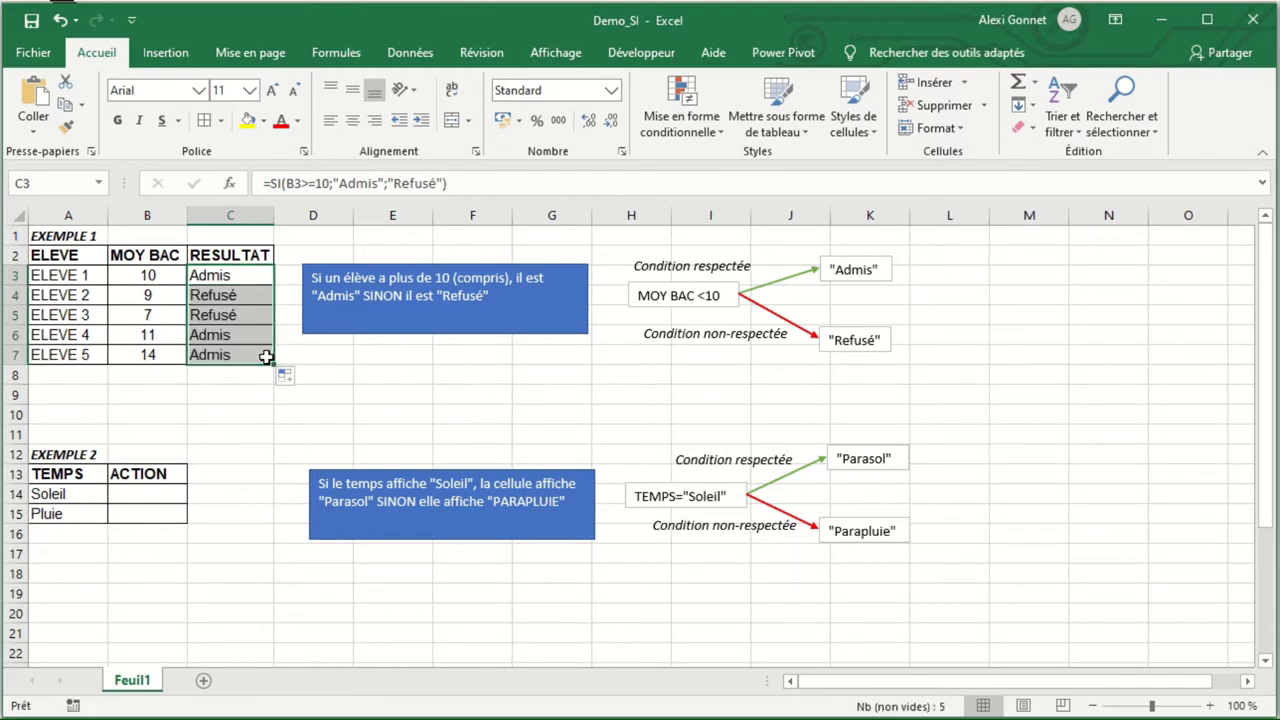
click(162, 298)
click(160, 316)
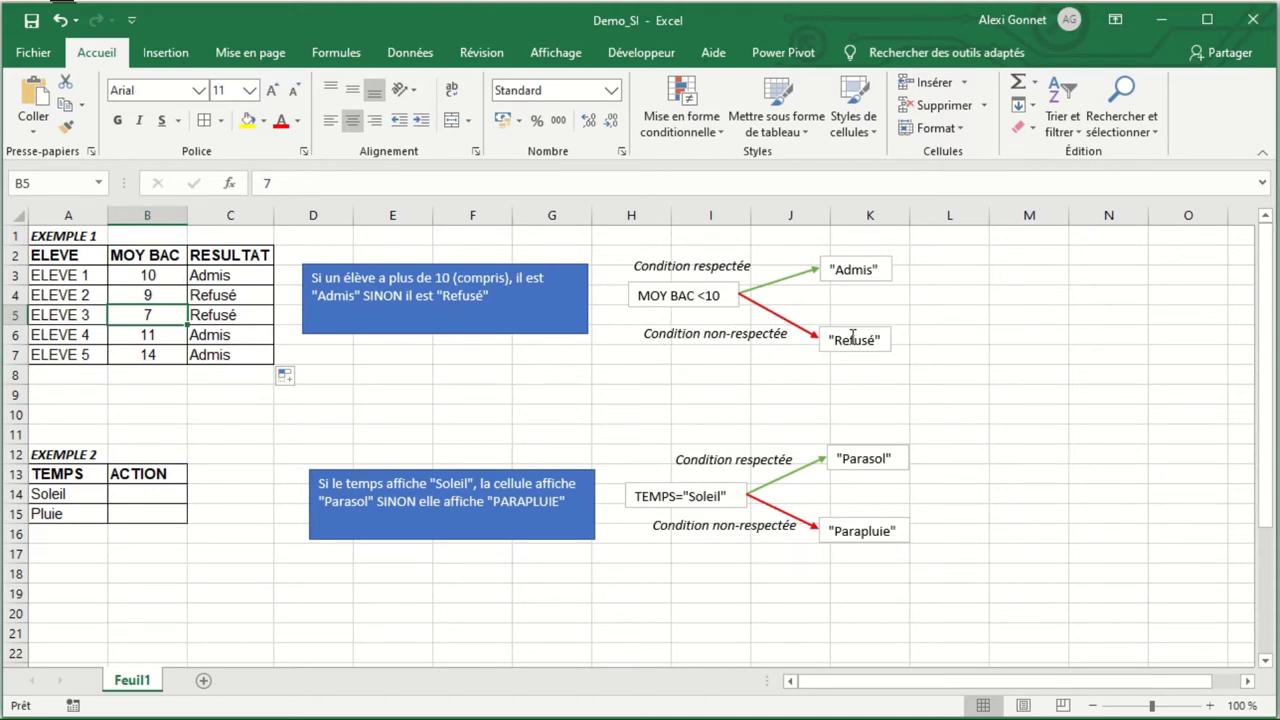
View the C3 formula in the function arguments dialog, clear its Test_logique argument and discard the change.
click(237, 281)
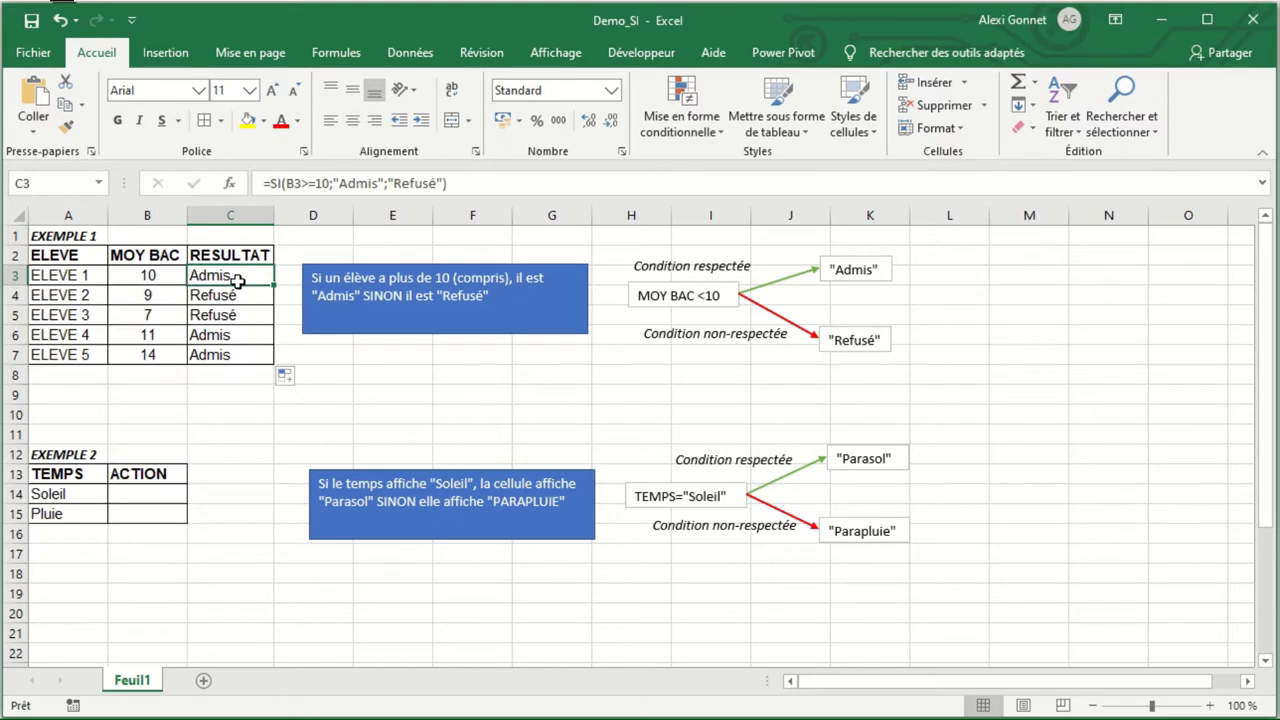
click(164, 62)
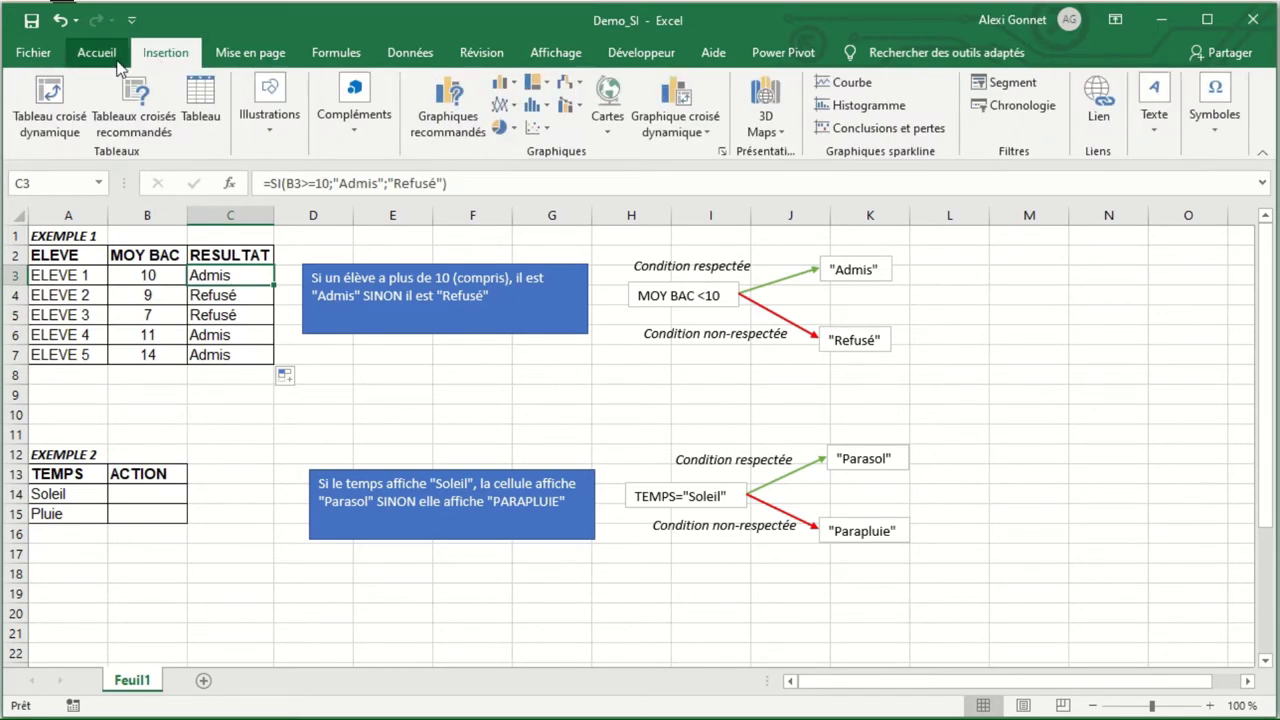
click(117, 64)
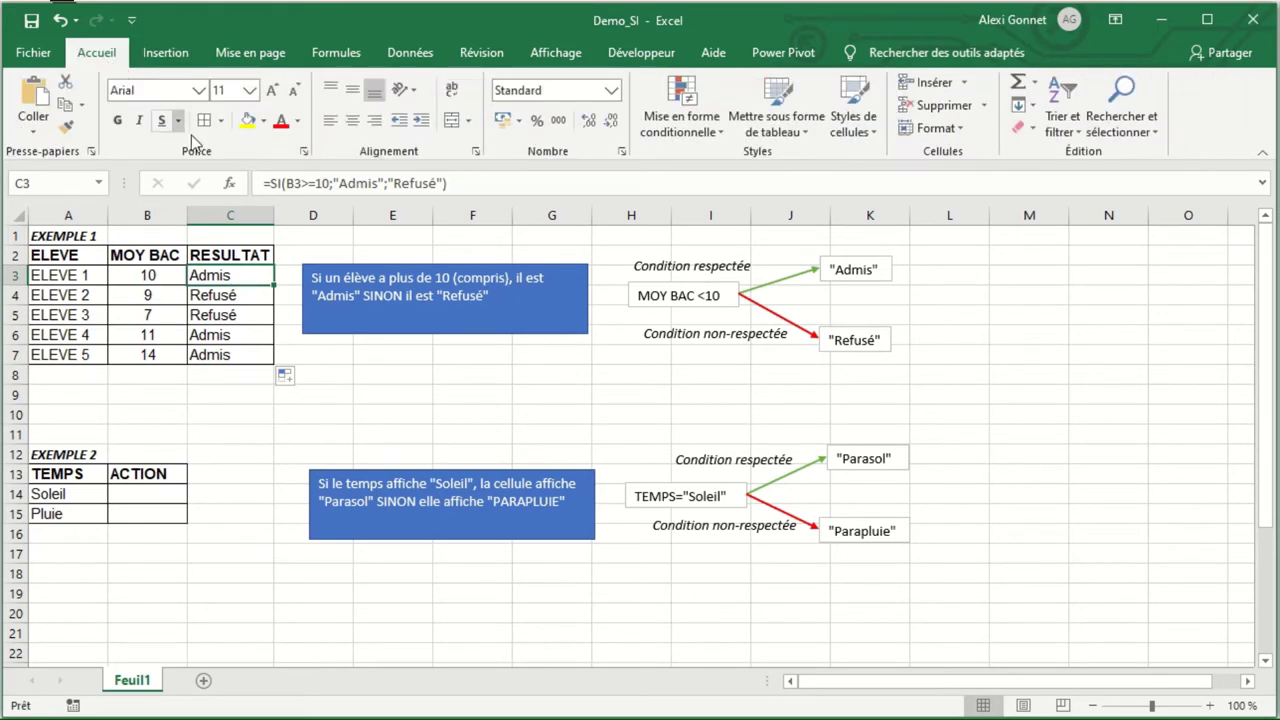
click(231, 193)
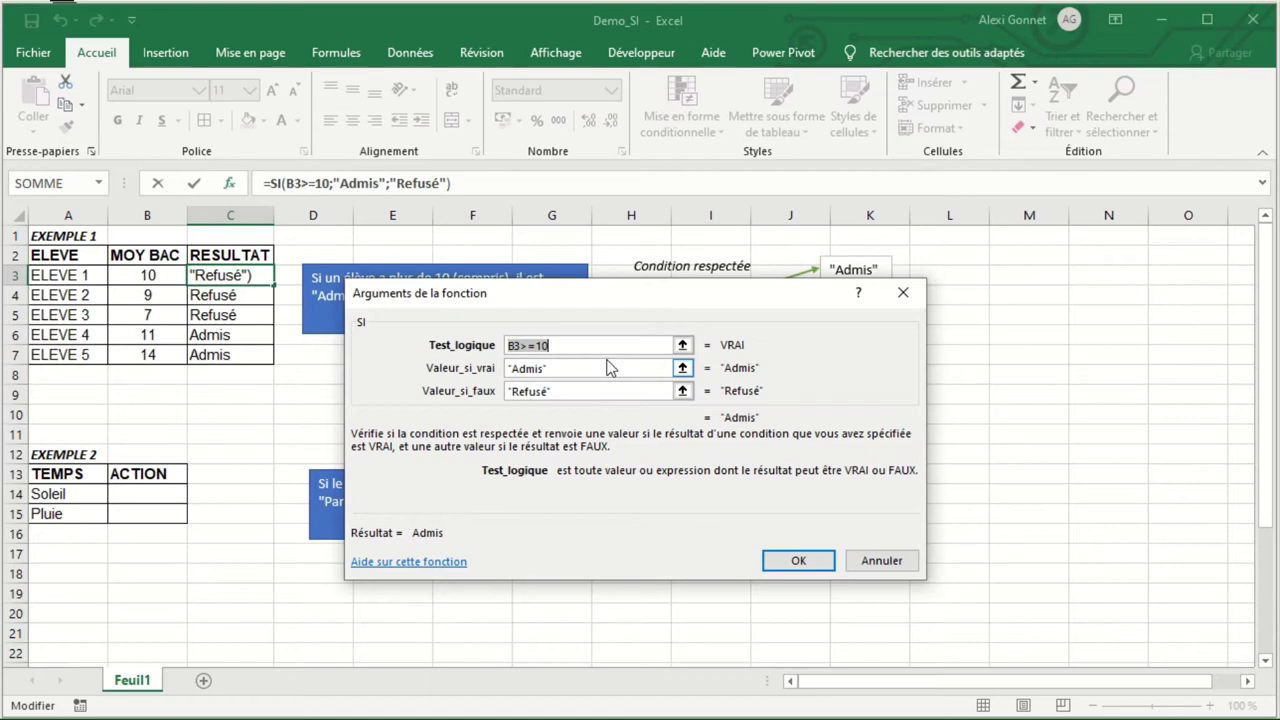
key(BackSpace)
key(BackSpace)
key(BackSpace)
key(BackSpace)
key(BackSpace)
key(BackSpace)
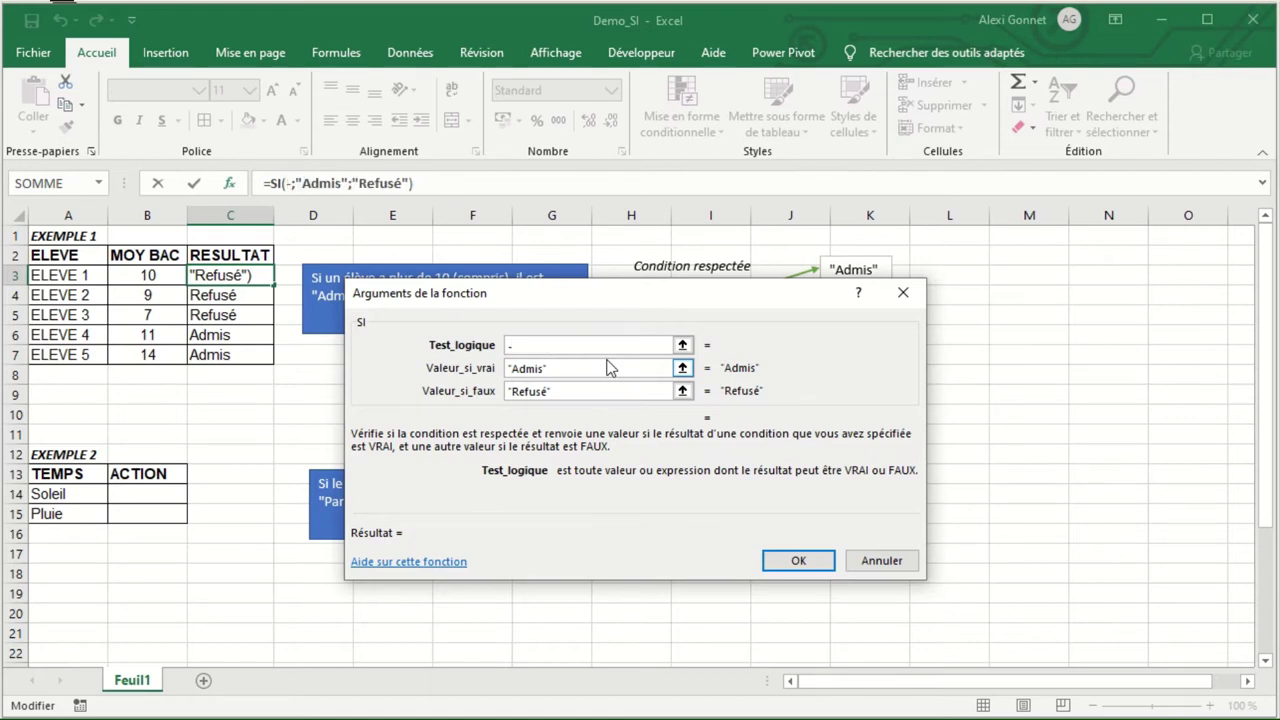
click(903, 292)
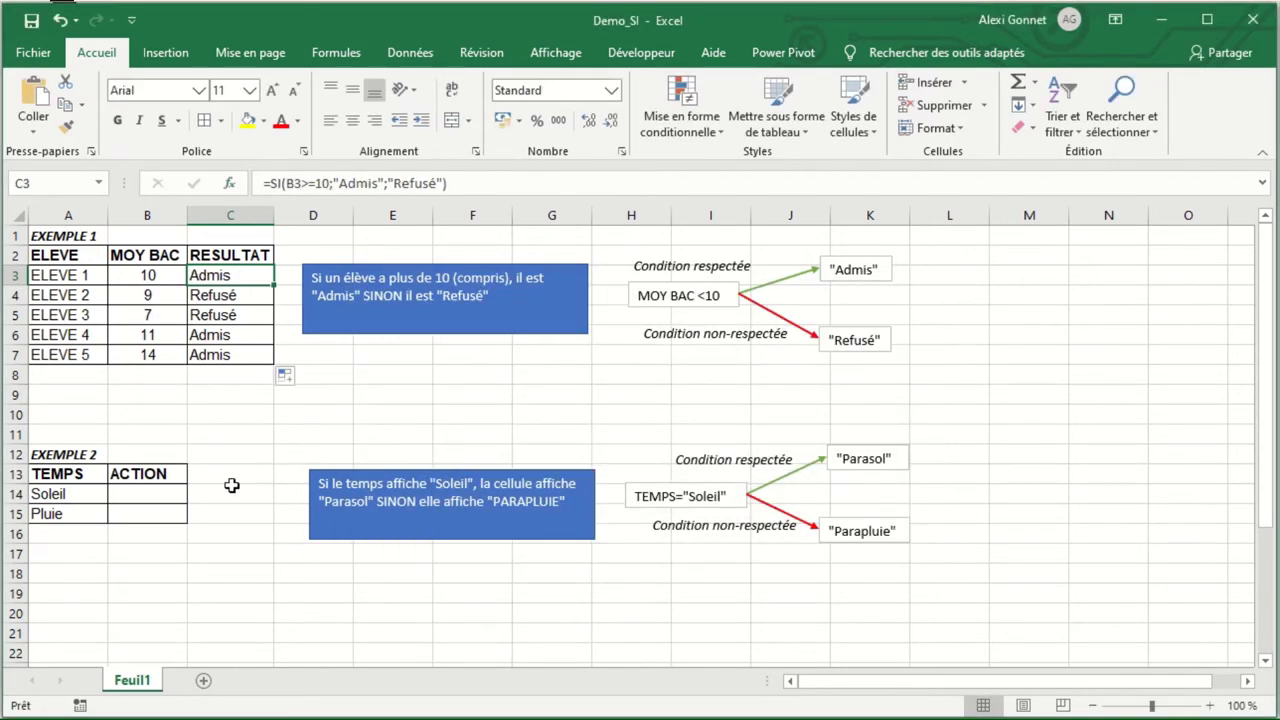
Enter the formula =SI(A14="Soleil";"Parasol";"Parapluie") in cell B14 of the second example.
click(174, 496)
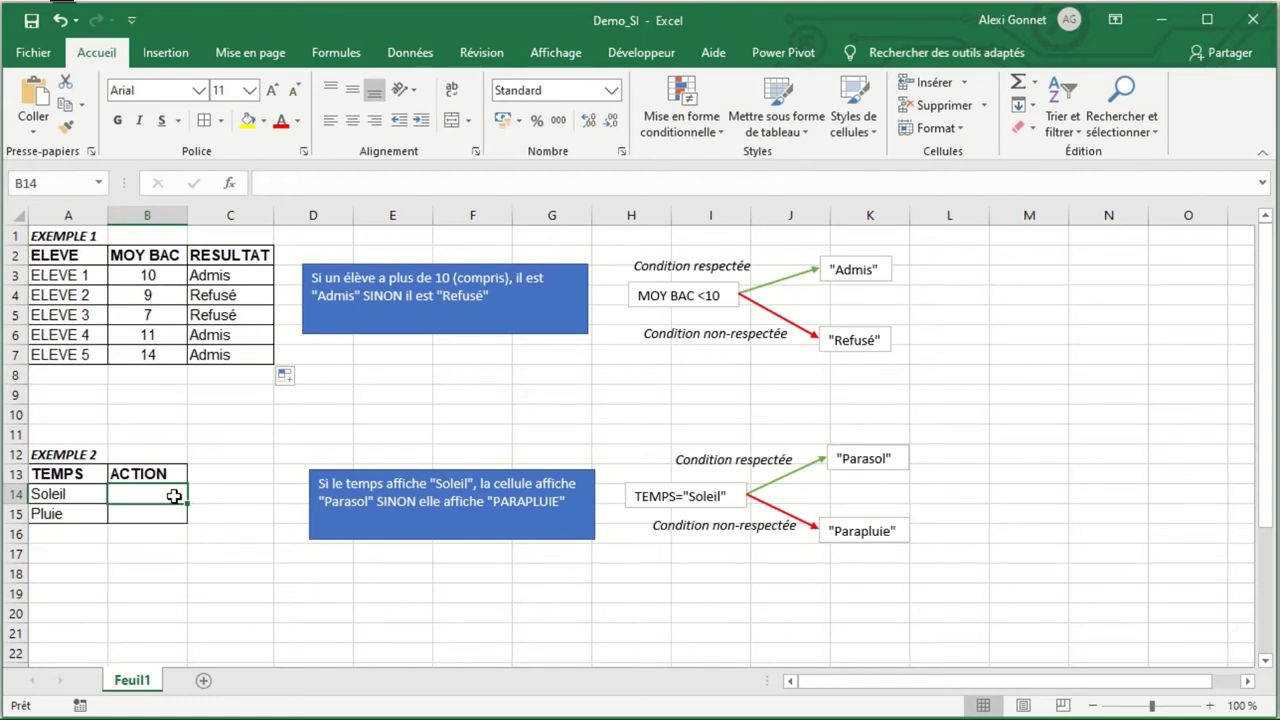
text(=)
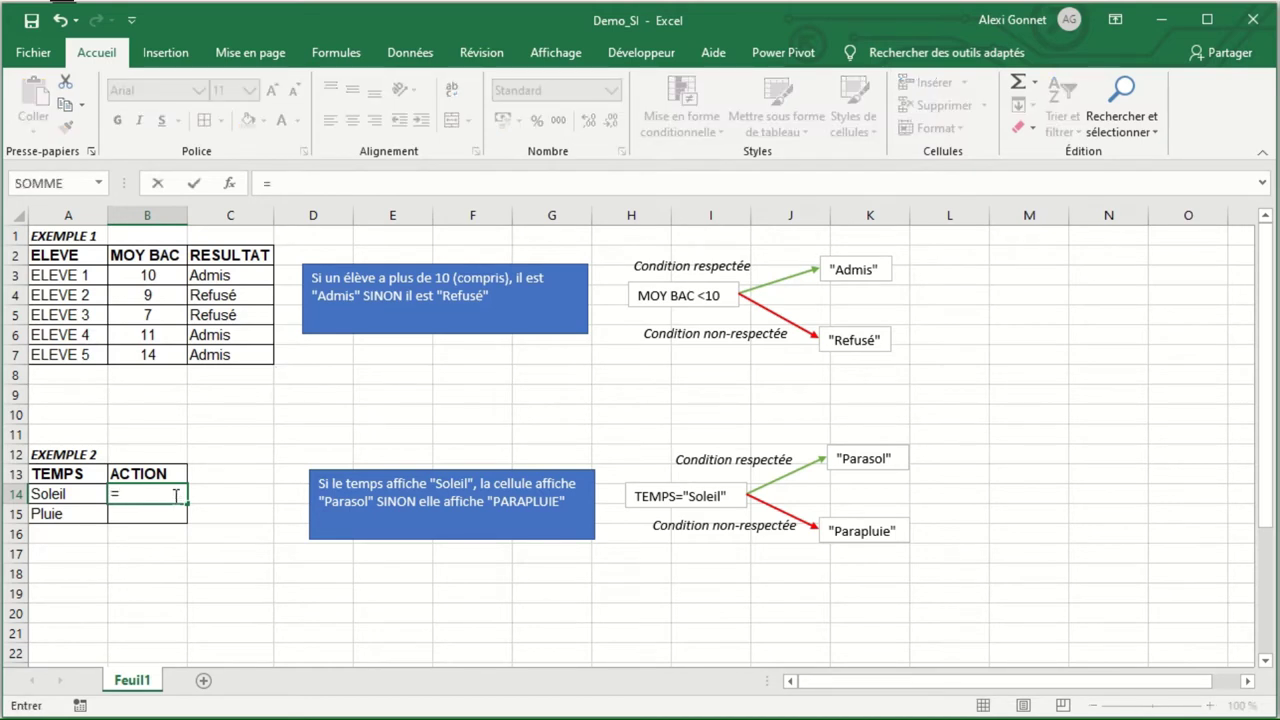
text(SI()
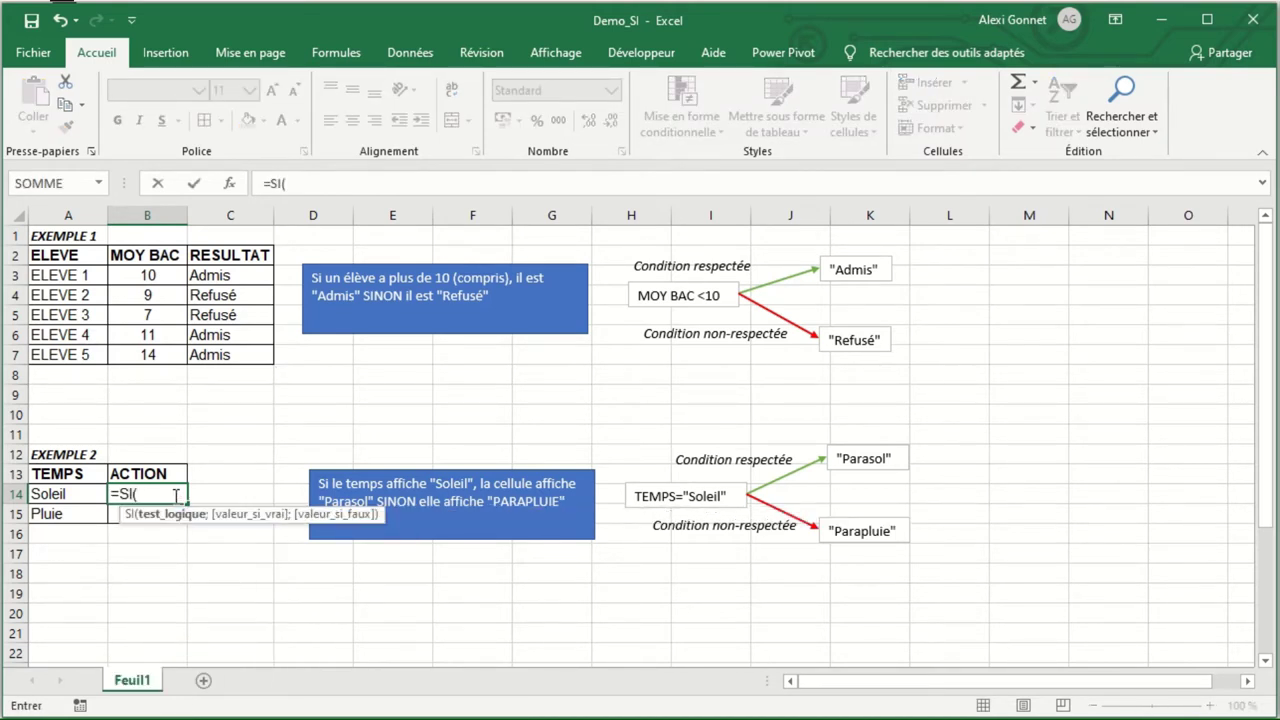
click(88, 495)
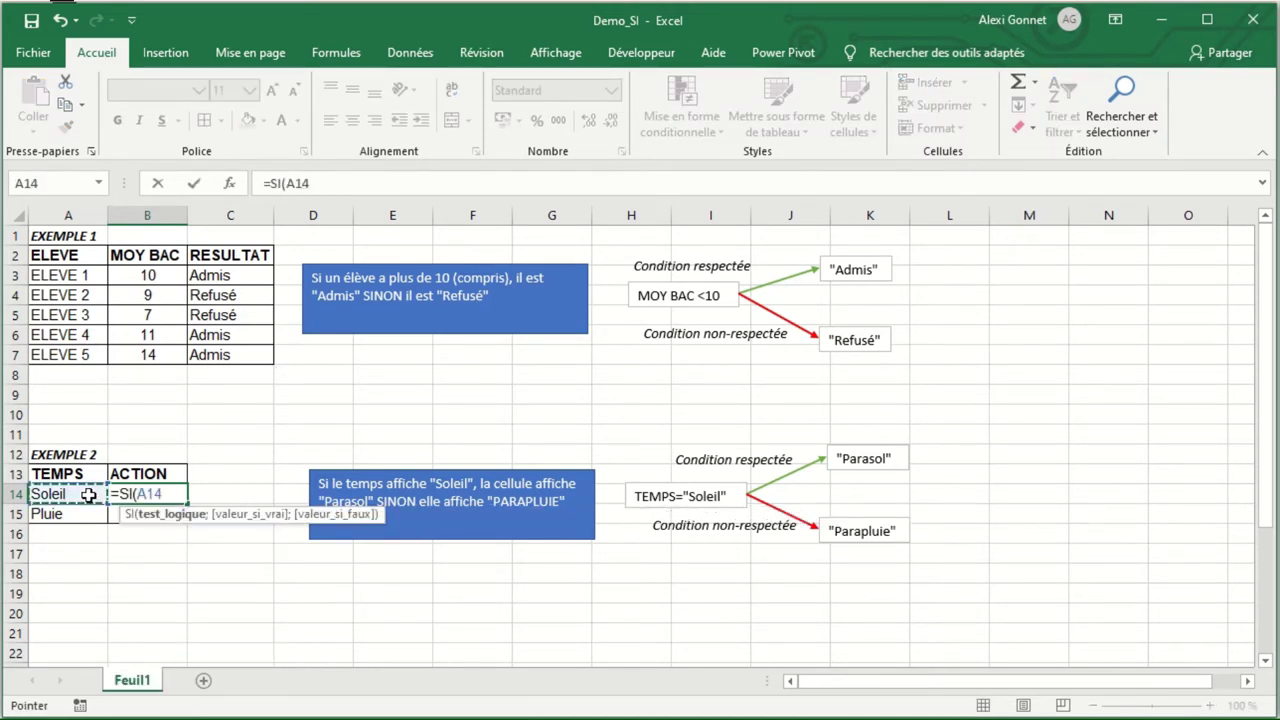
text(="So)
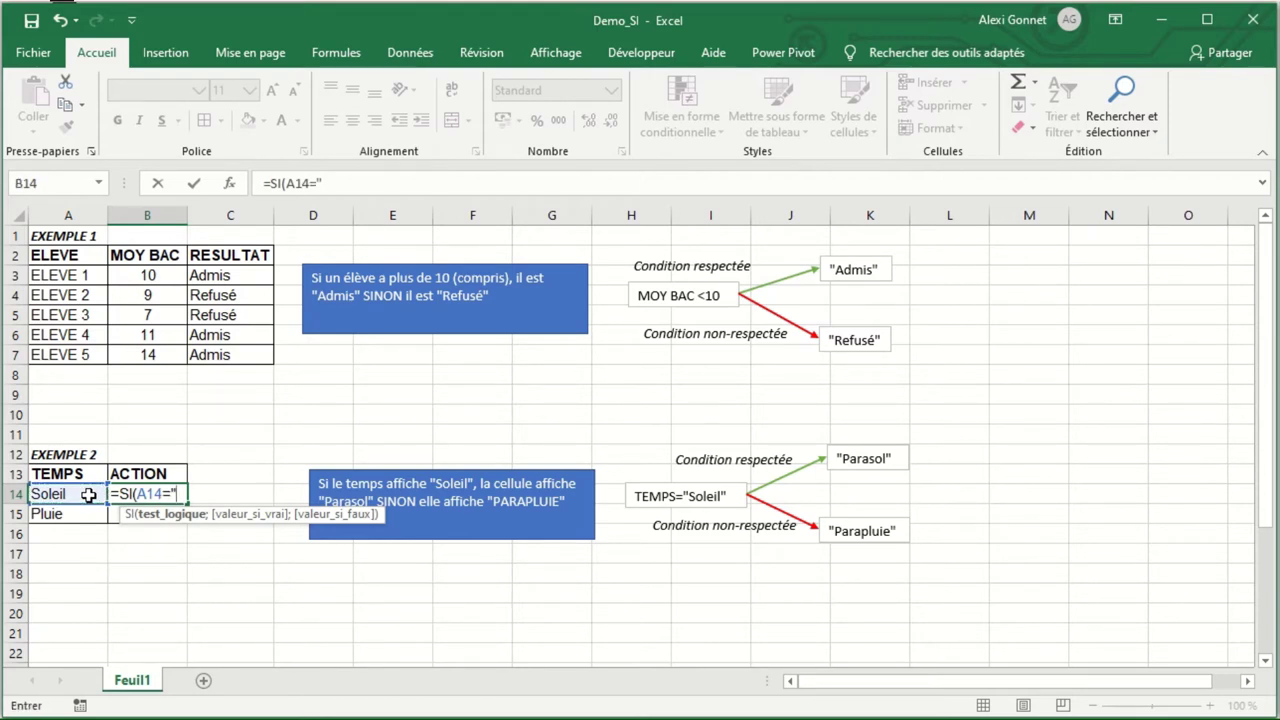
text(leil";)
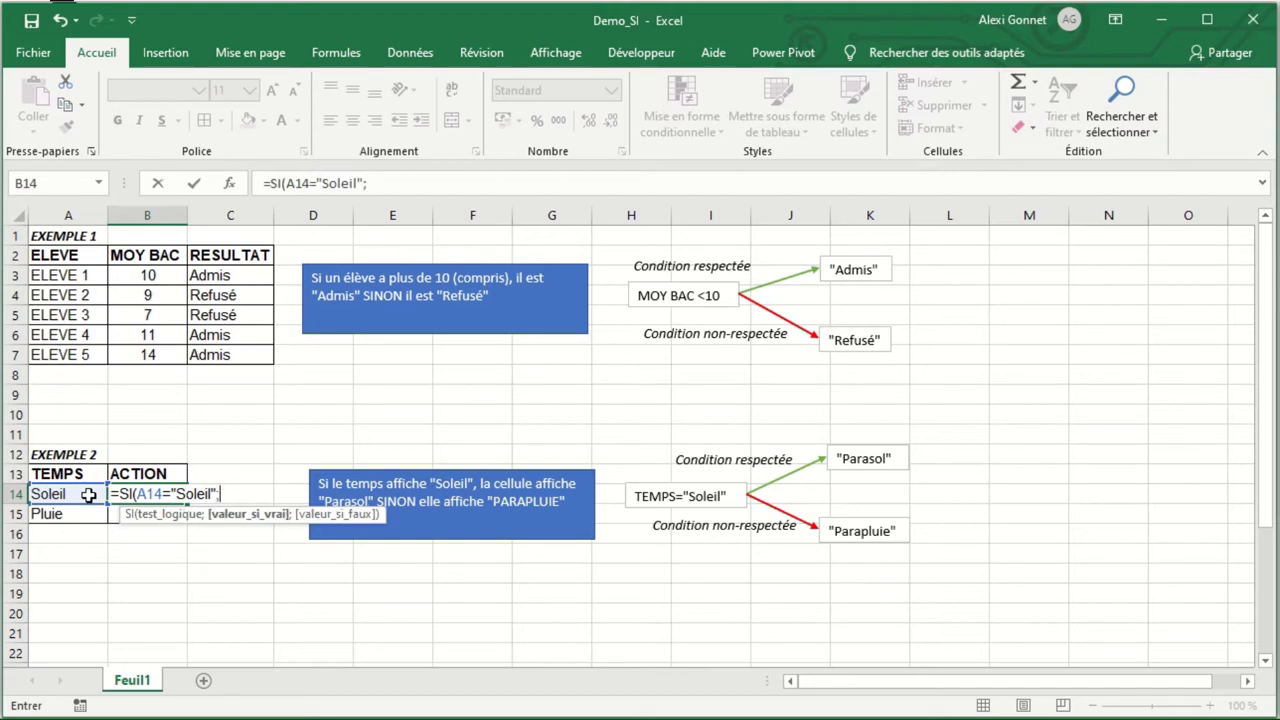
text("Parasol";")
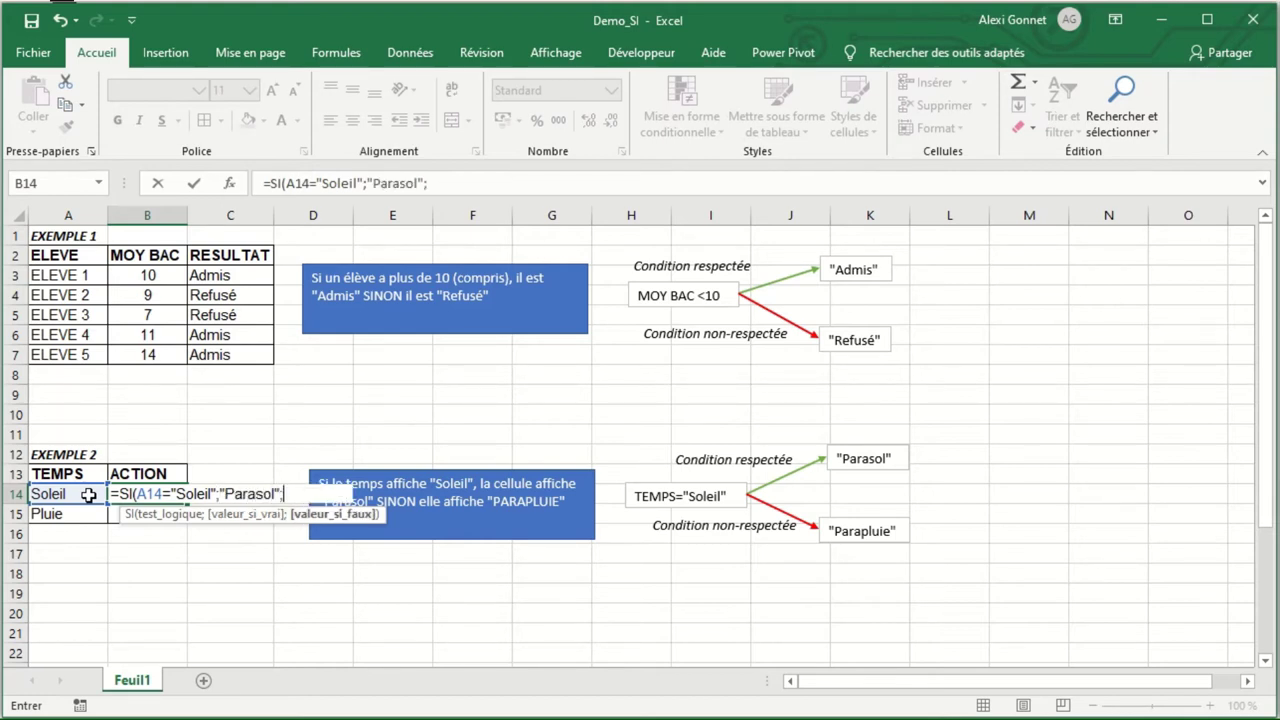
text(Parapluie"))
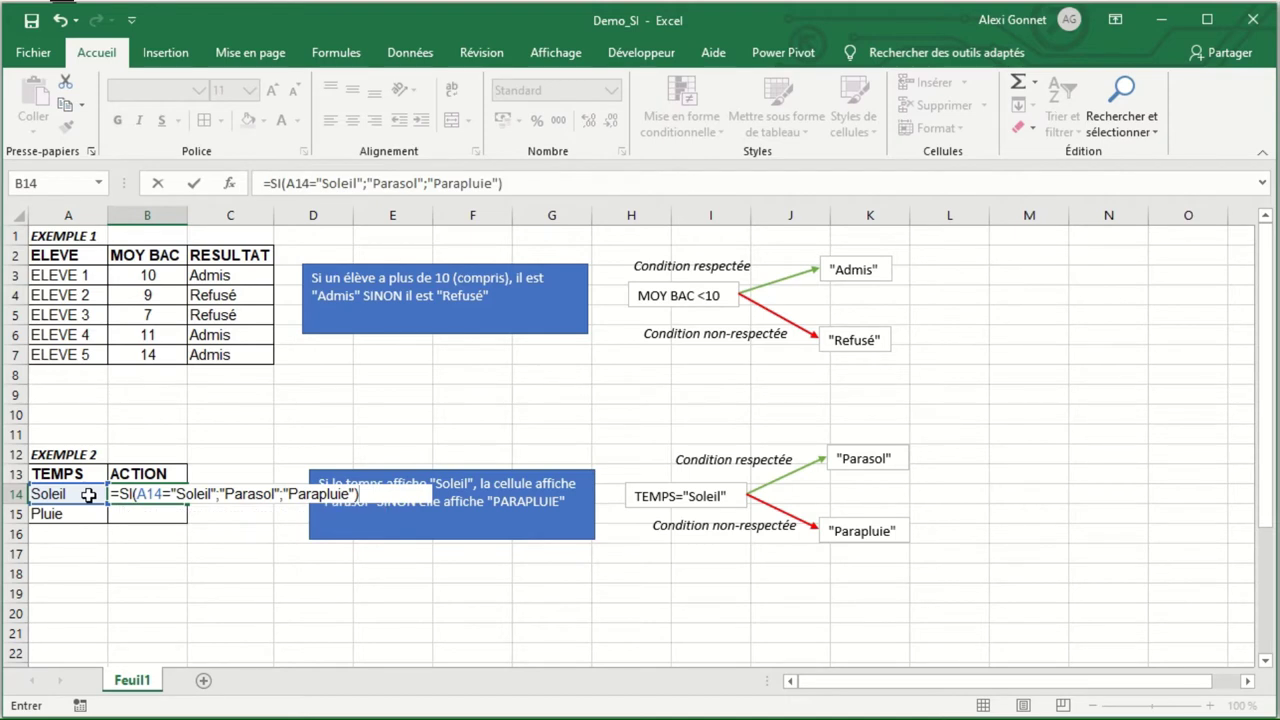
key(Return)
Copy the SI formula from B14 down to B15.
click(133, 493)
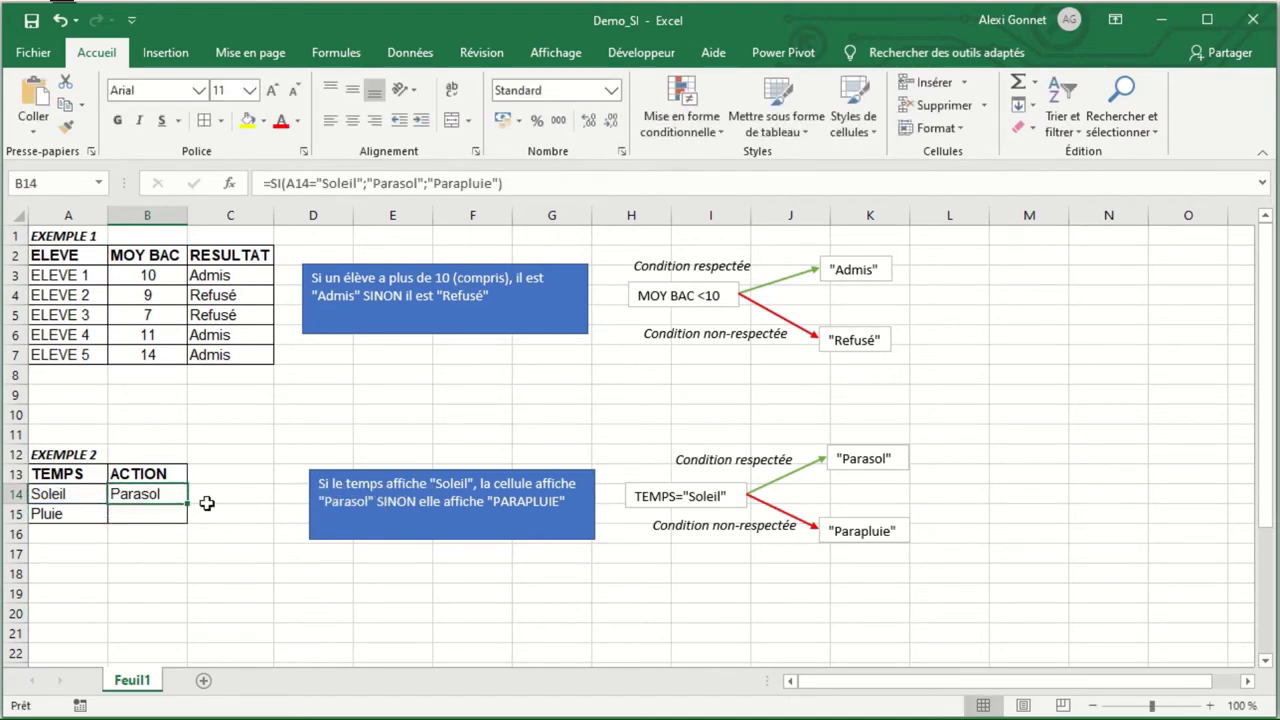
drag(187, 505, 186, 522)
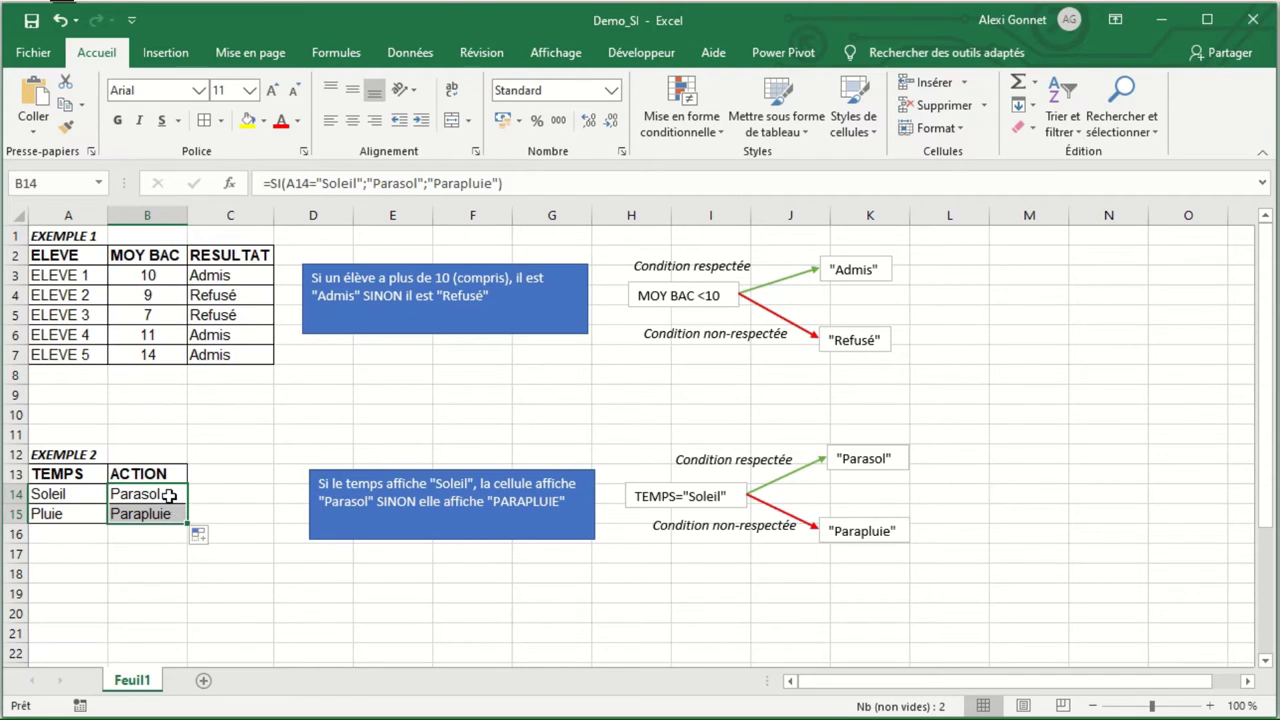
click(170, 494)
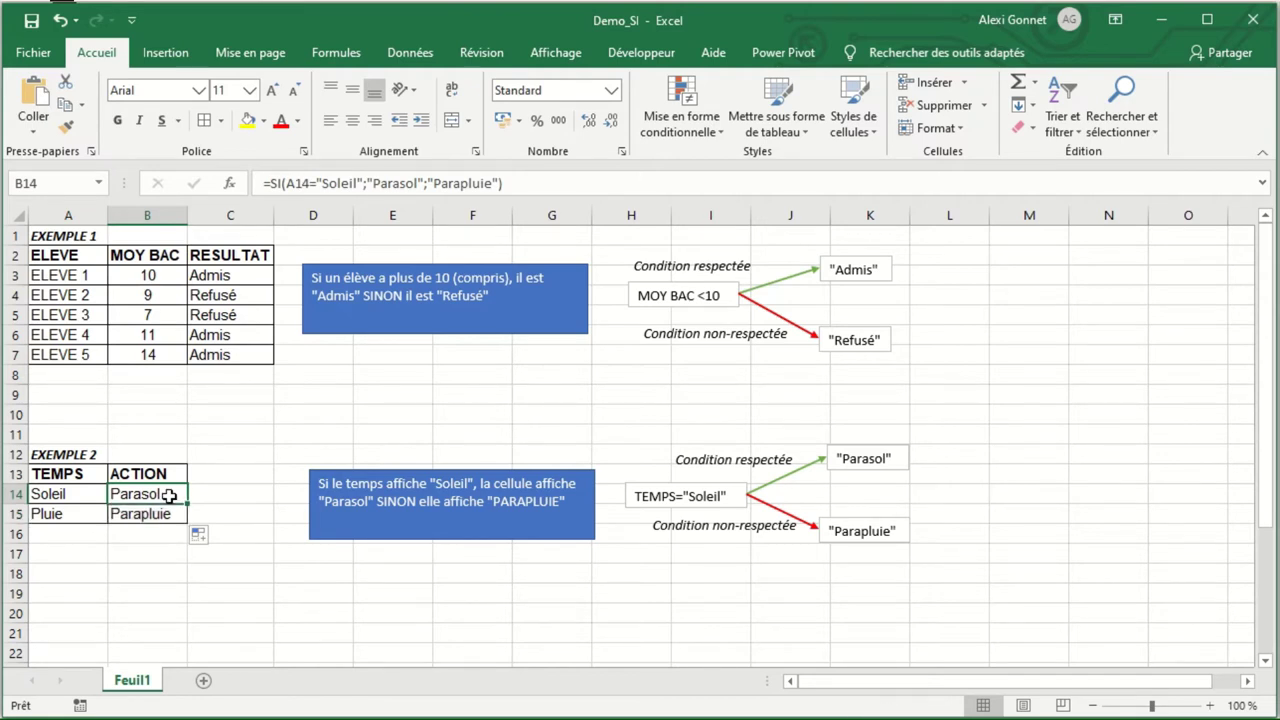
Give cell A14 the defined name TEMPS.
click(67, 497)
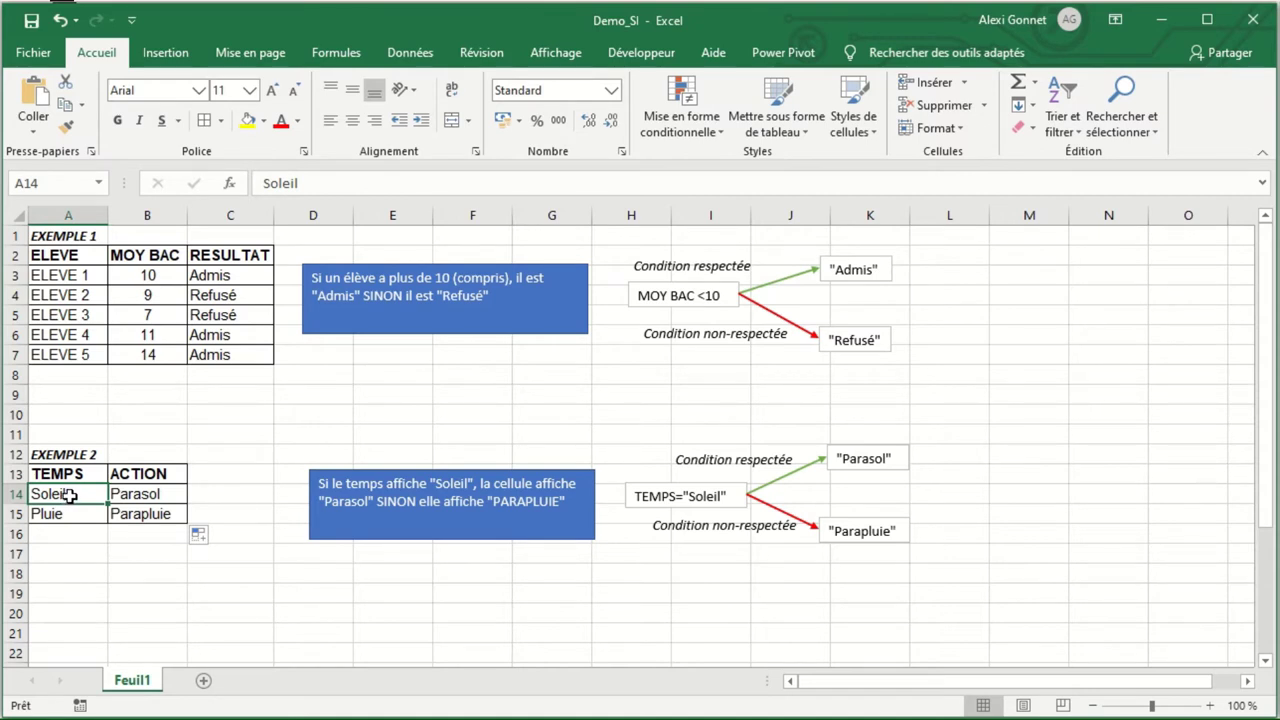
click(55, 188)
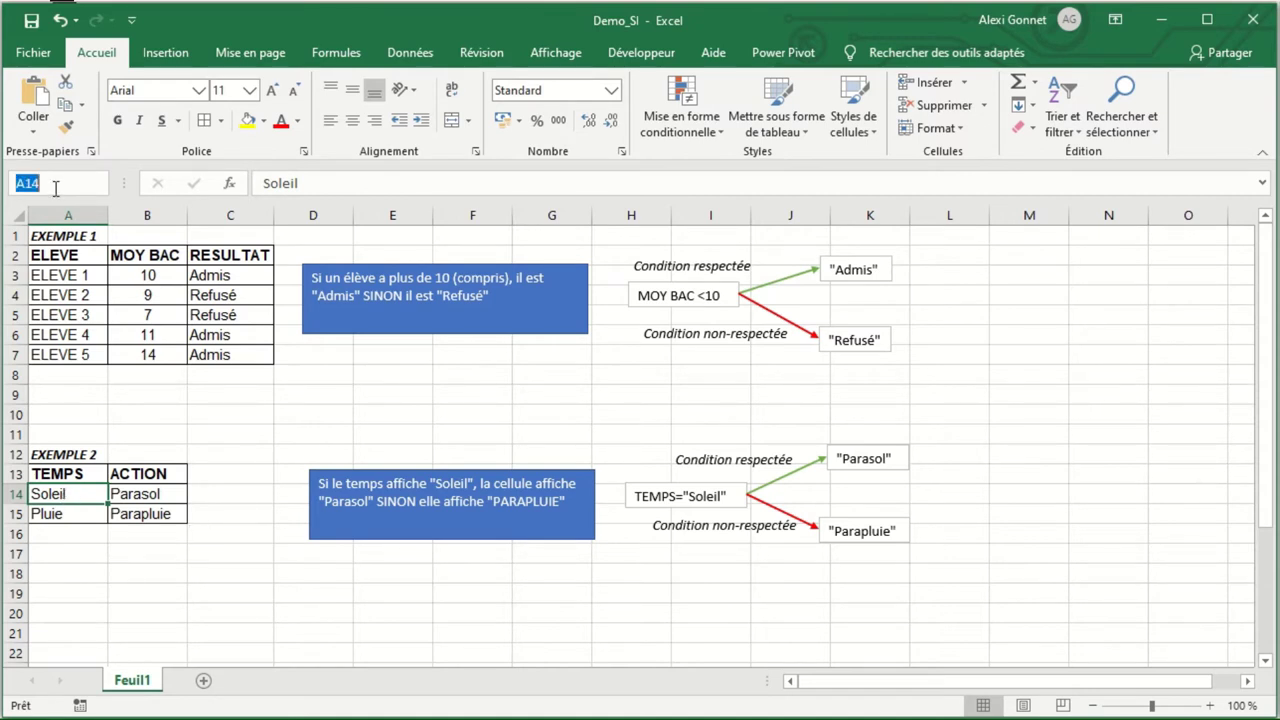
text(TEMPS)
key(Return)
In the B14 formula, replace the A14 reference and equals sign with TEMPS<> in the logical test.
click(165, 488)
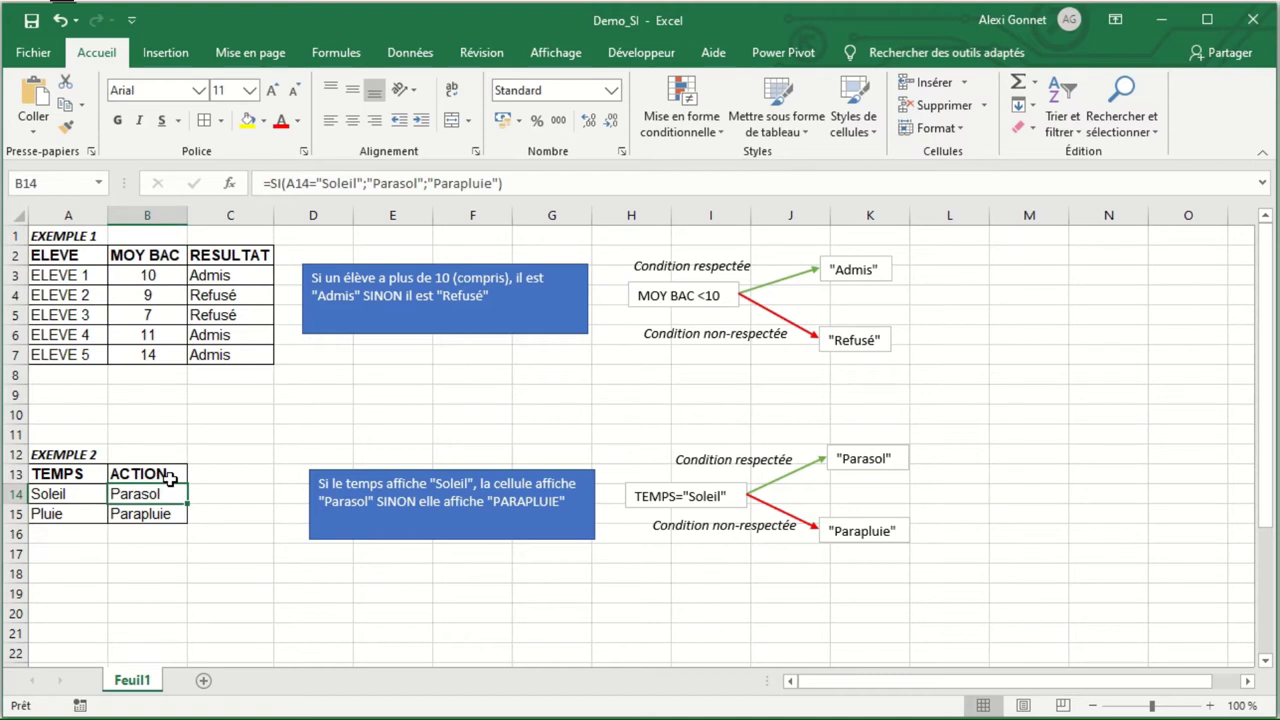
click(315, 183)
key(BackSpace)
key(BackSpace)
key(BackSpace)
key(BackSpace)
text(TEMPS)
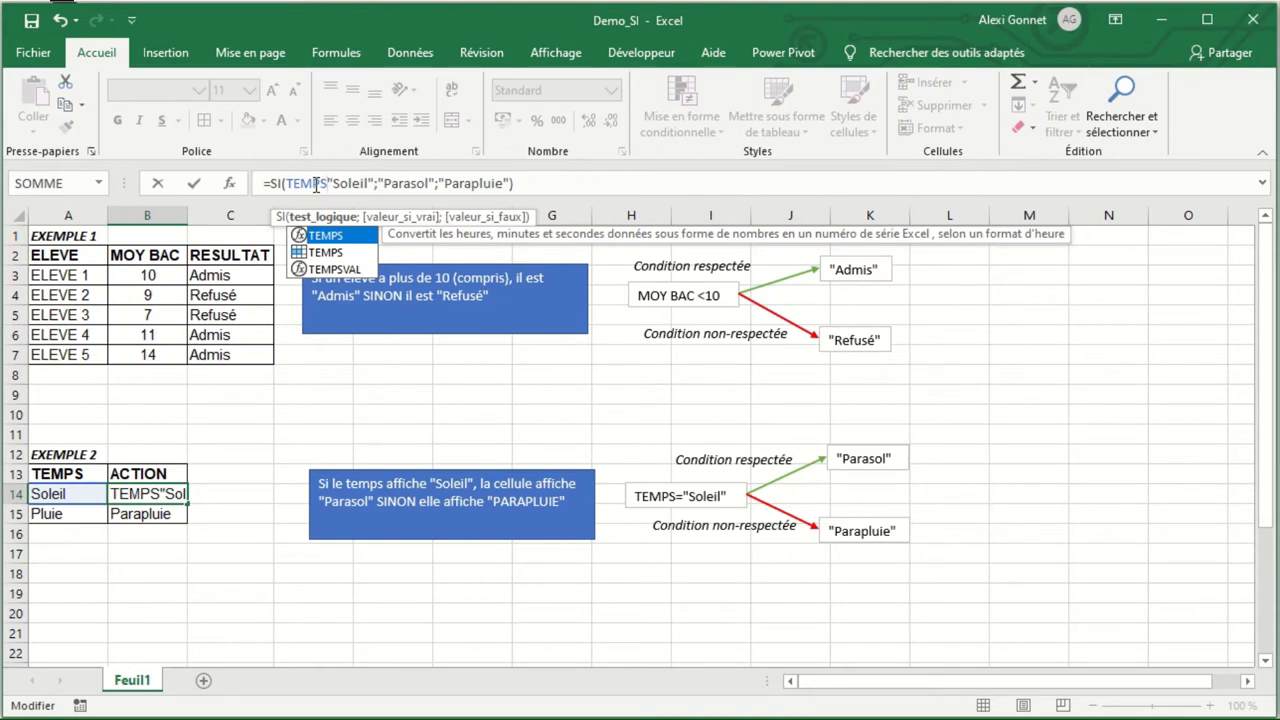
text(<>)
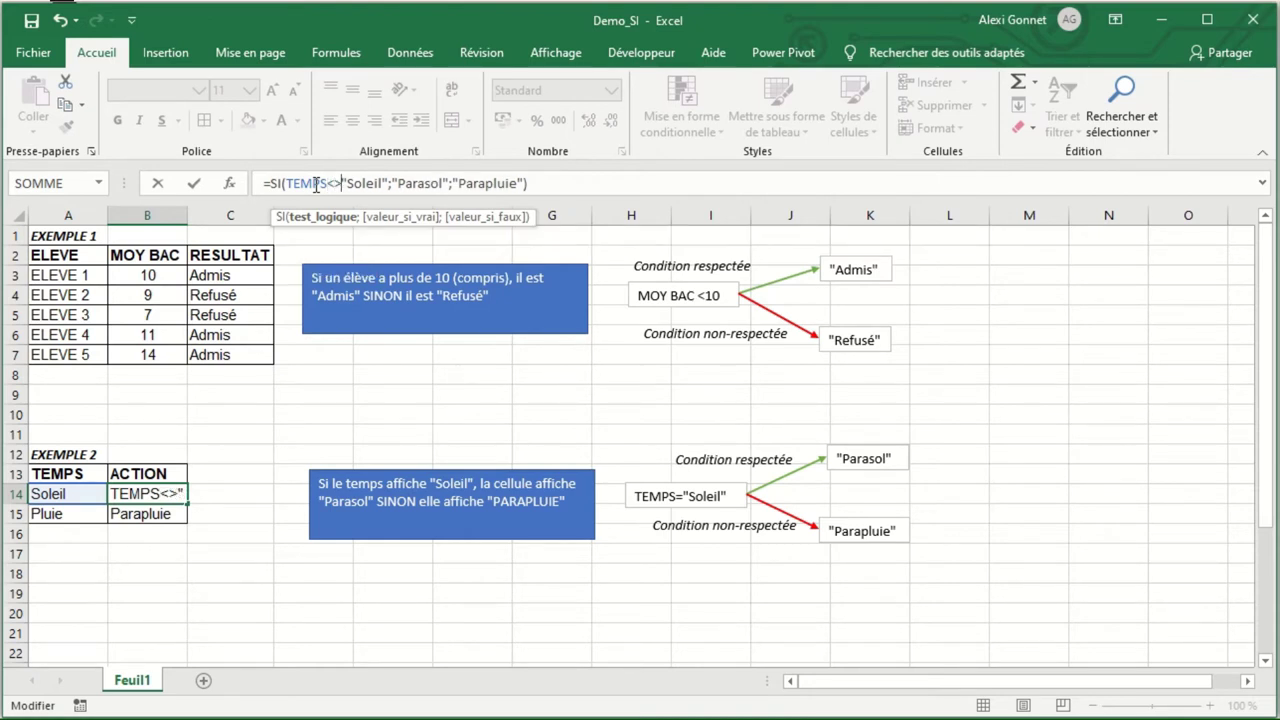
Replace "Soleil" with "Pluie" in the logical test of the B14 formula and validate it.
key(Right)
key(Right)
key(Right)
key(Right)
key(Right)
key(Right)
key(Right)
key(Right)
key(BackSpace)
key(BackSpace)
key(BackSpace)
key(BackSpace)
key(BackSpace)
key(BackSpace)
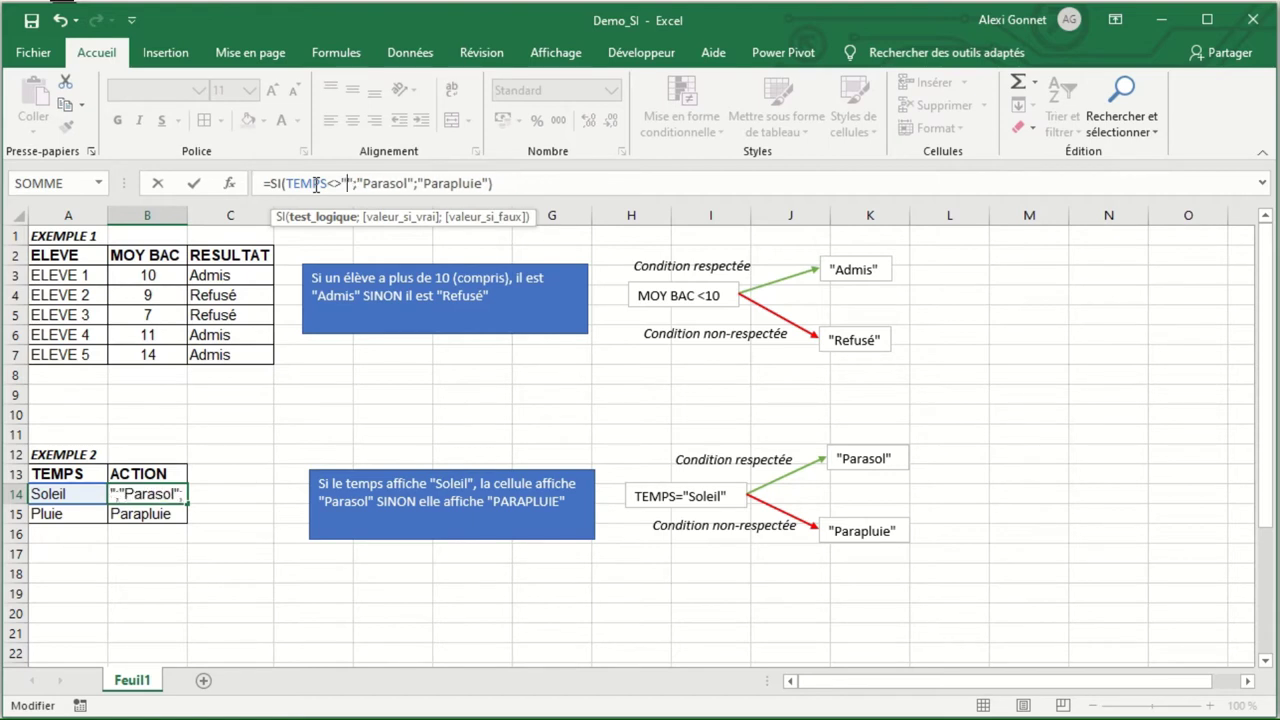
text(Plui)
text(e)
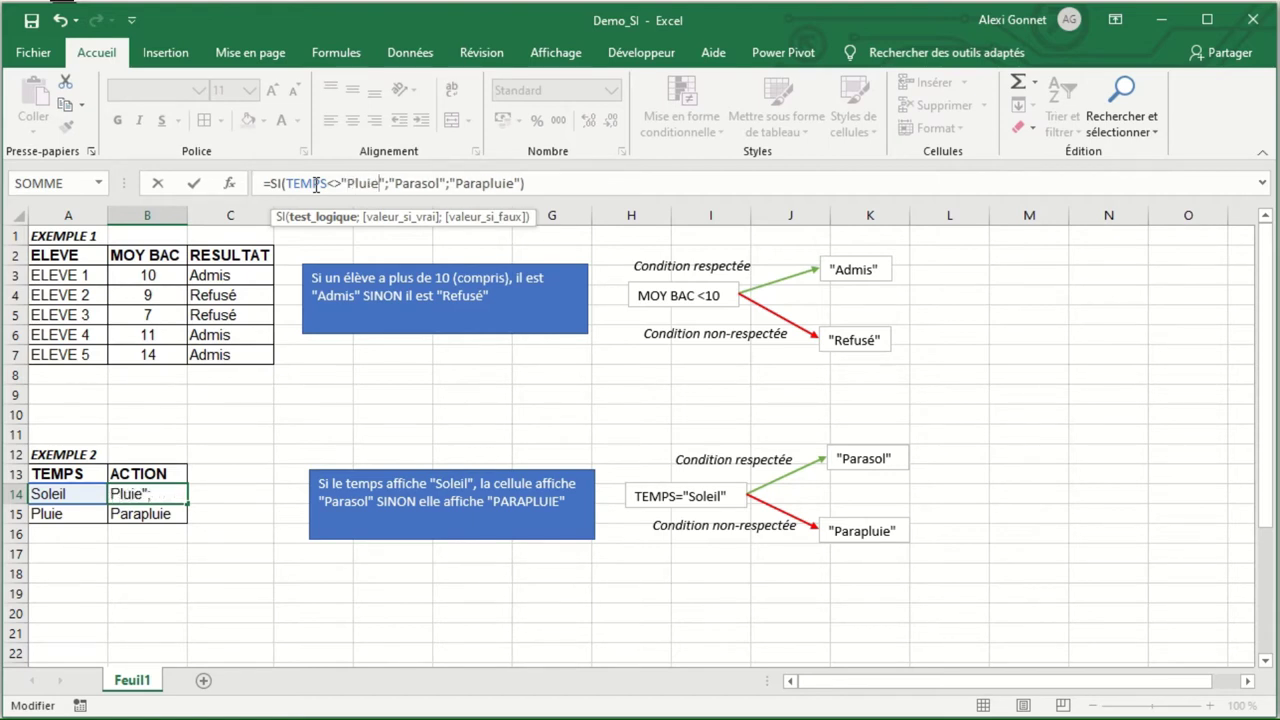
click(562, 183)
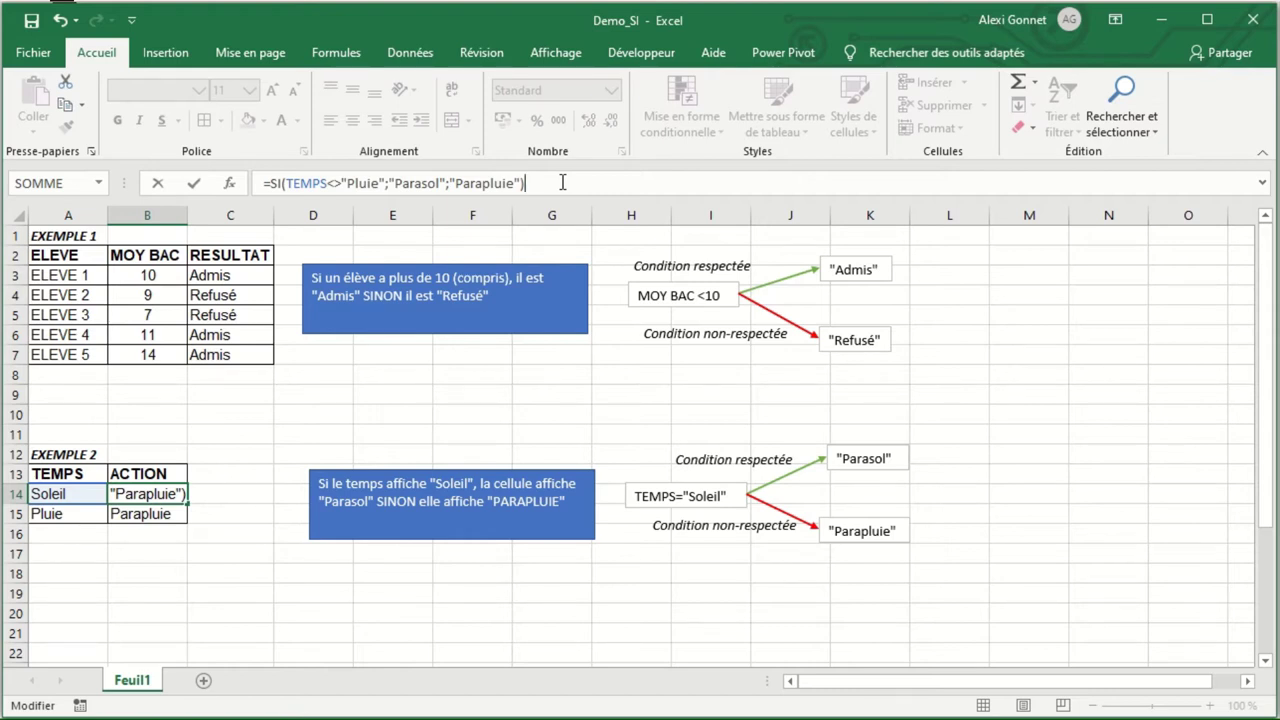
key(Return)
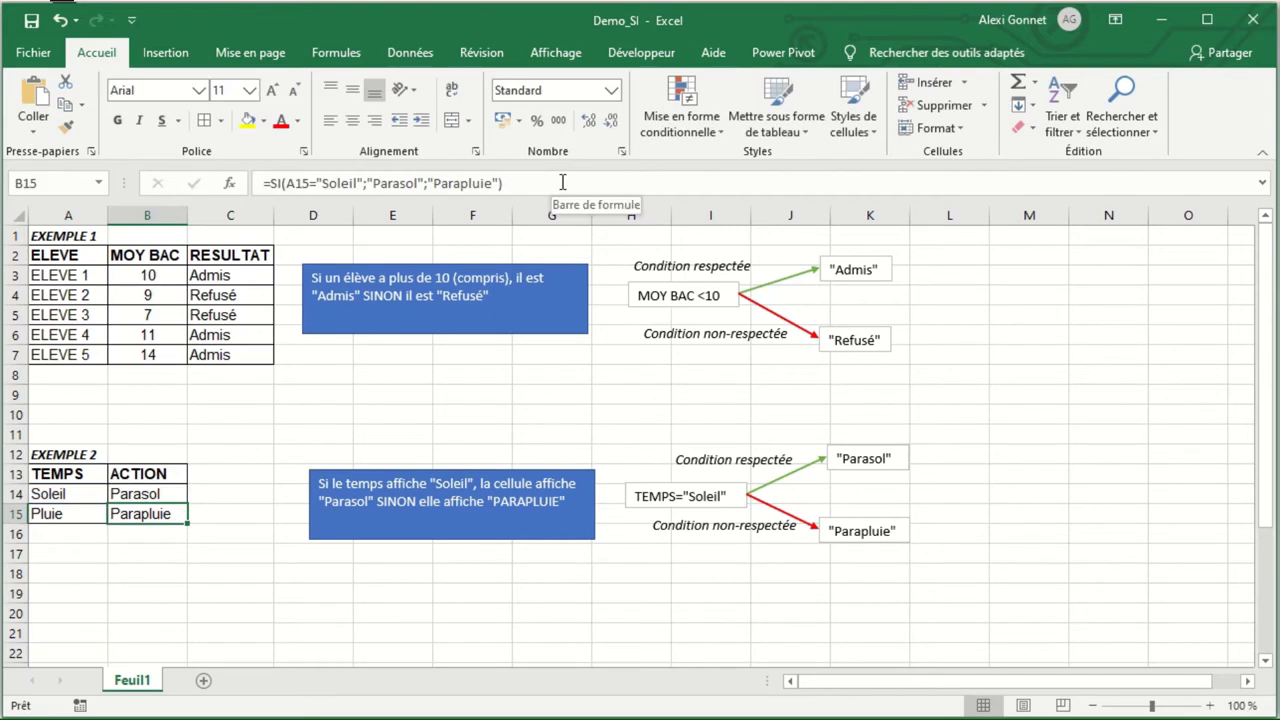
click(151, 493)
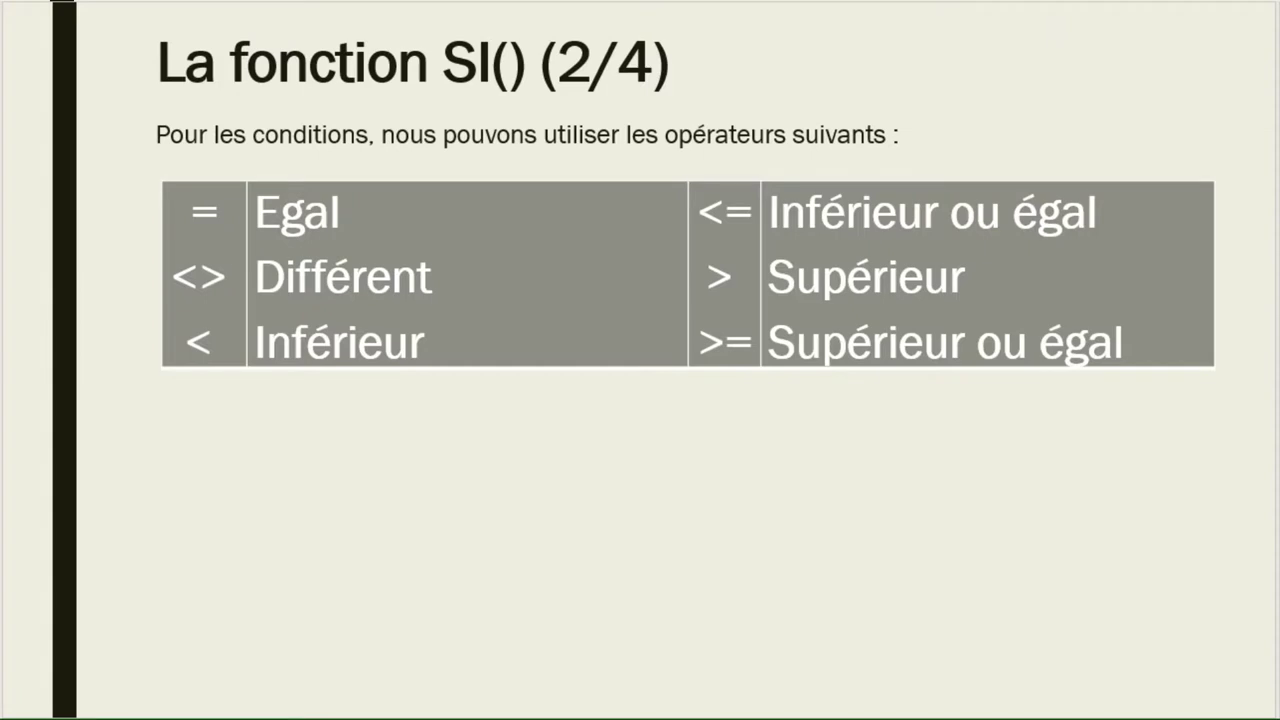
key(Right)
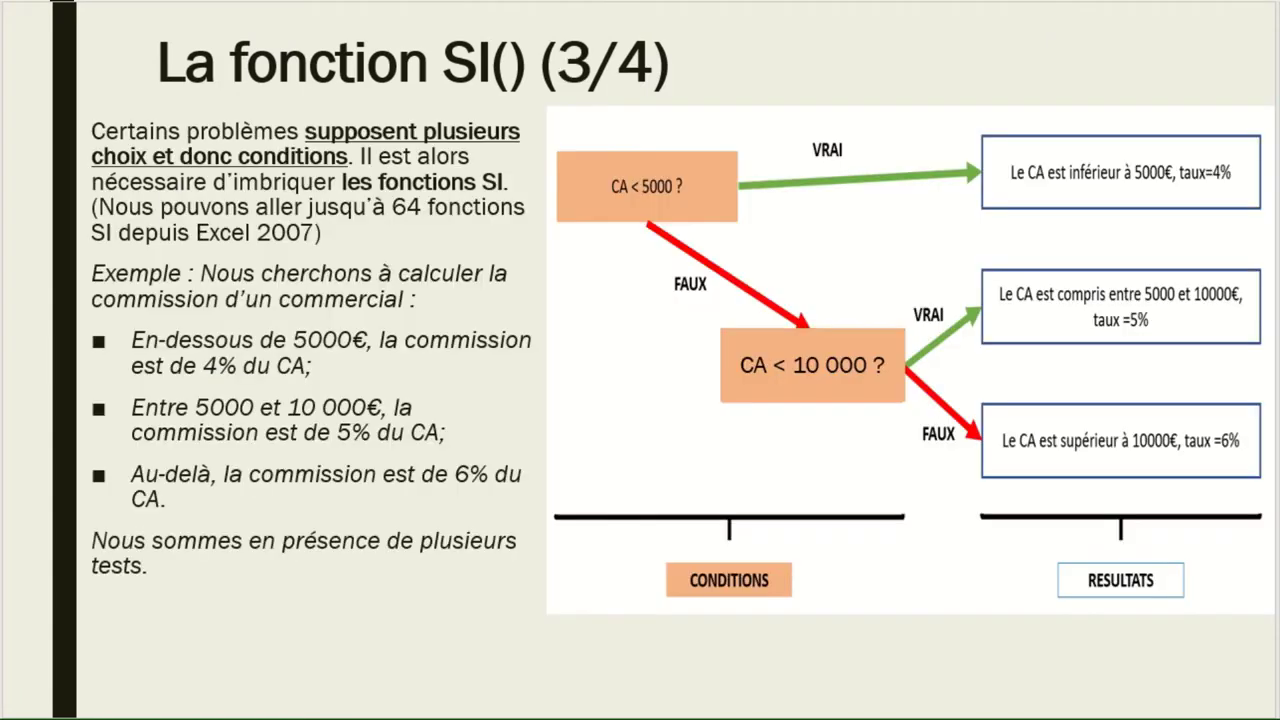
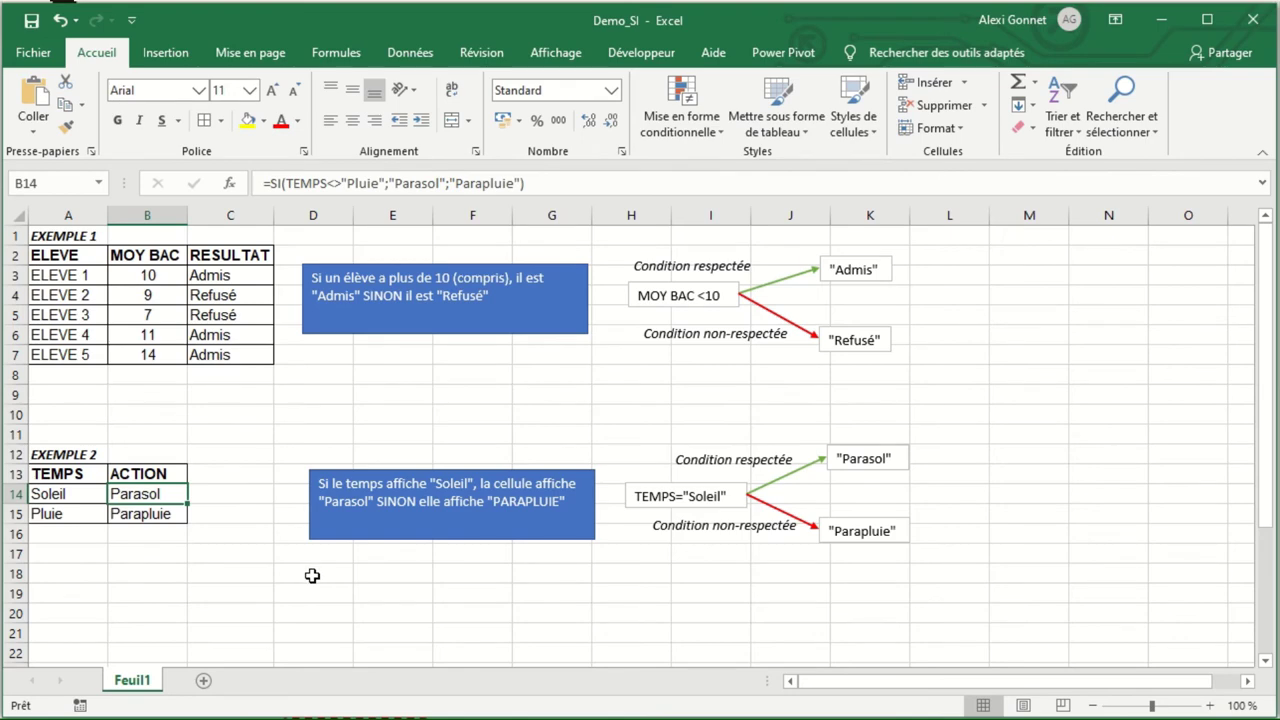
Start an SI formula in cell C25 of the third example, returning "Refusé" when B25<8.
click(311, 578)
scroll(315, 577, down, 4)
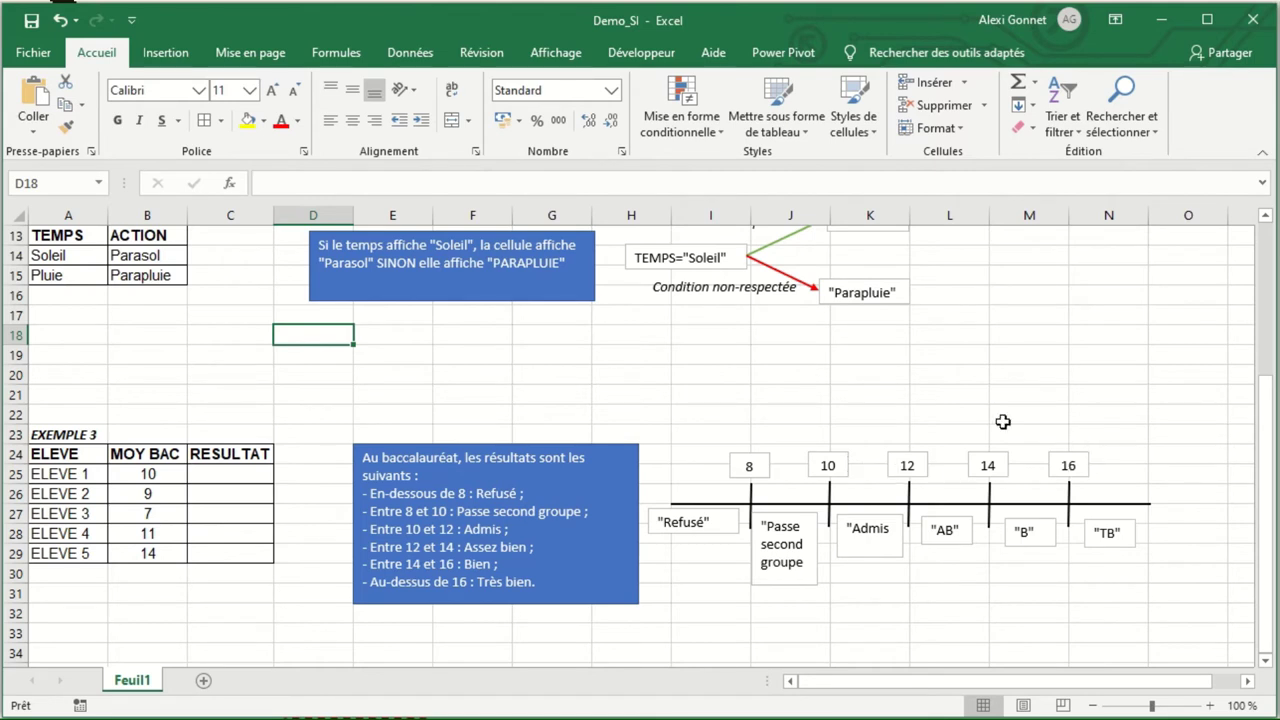
click(261, 478)
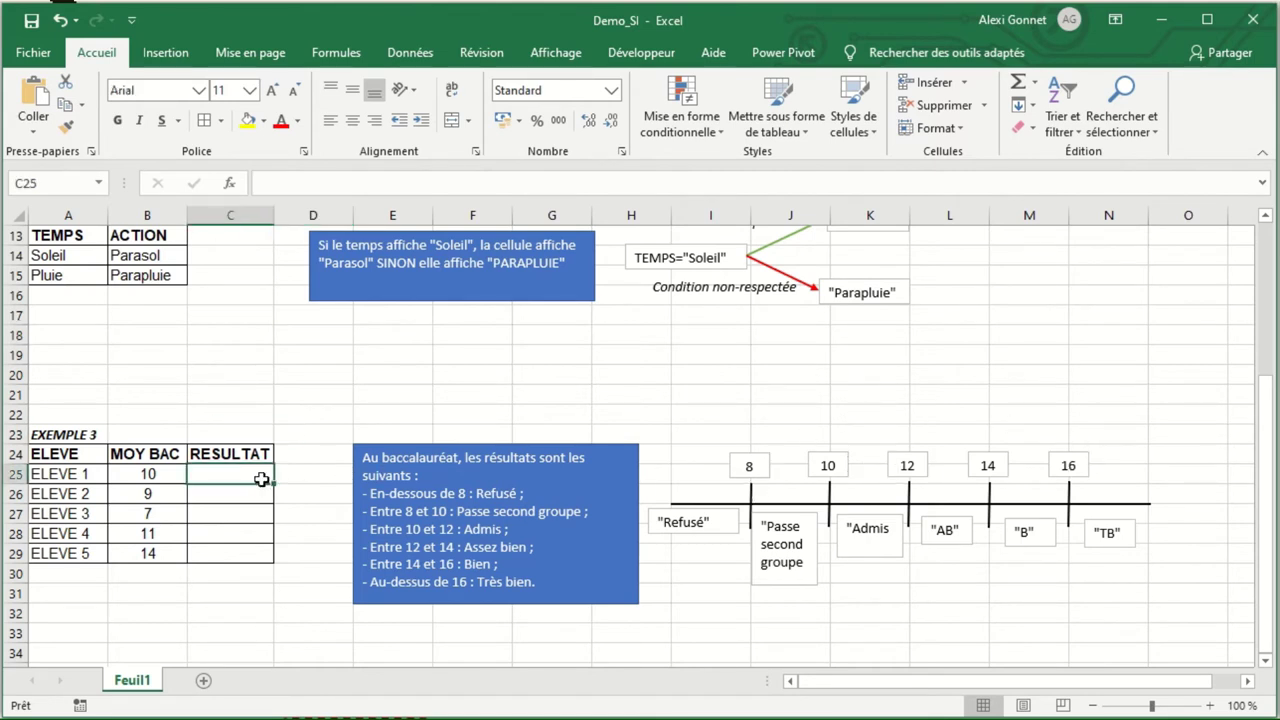
click(305, 188)
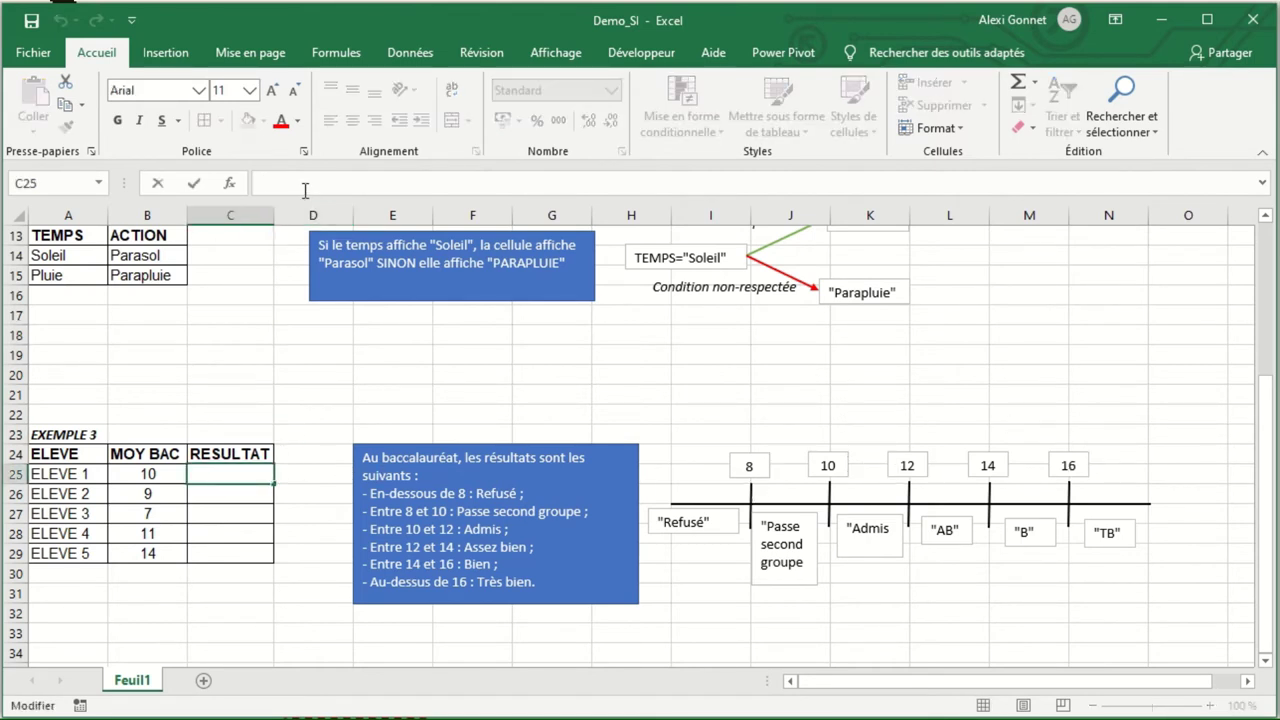
text(=SI()
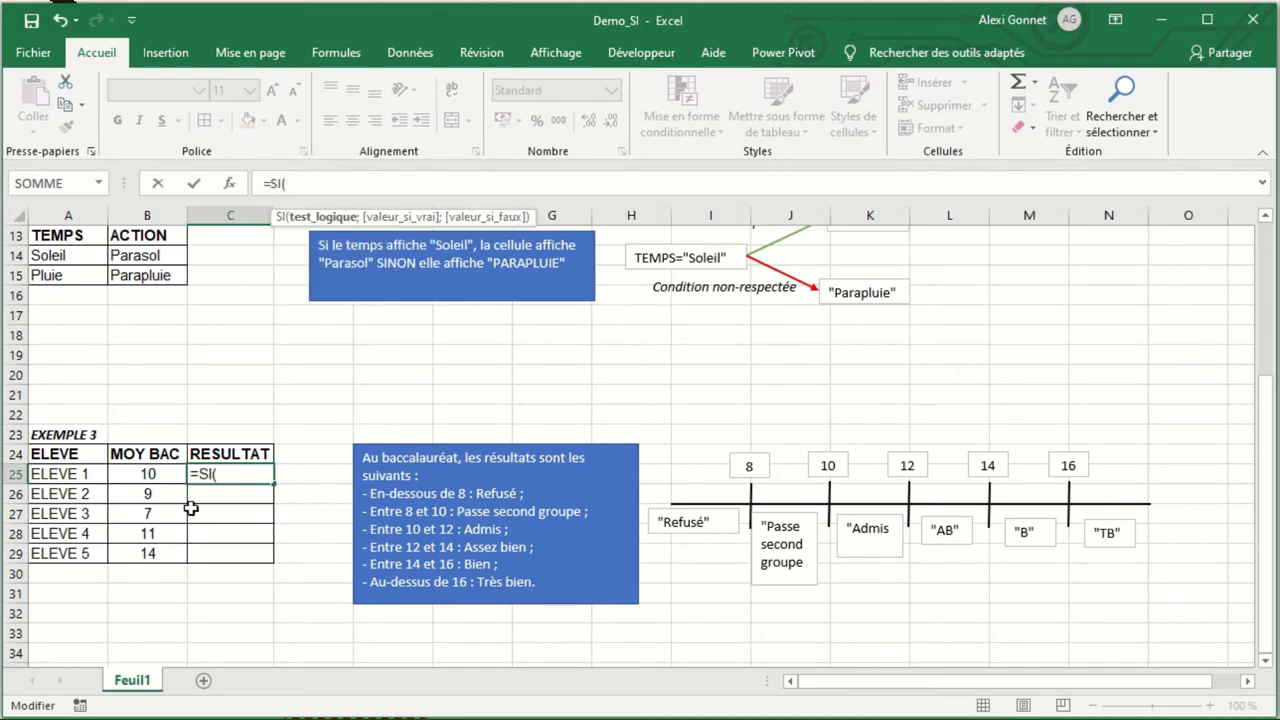
click(155, 474)
text(<8)
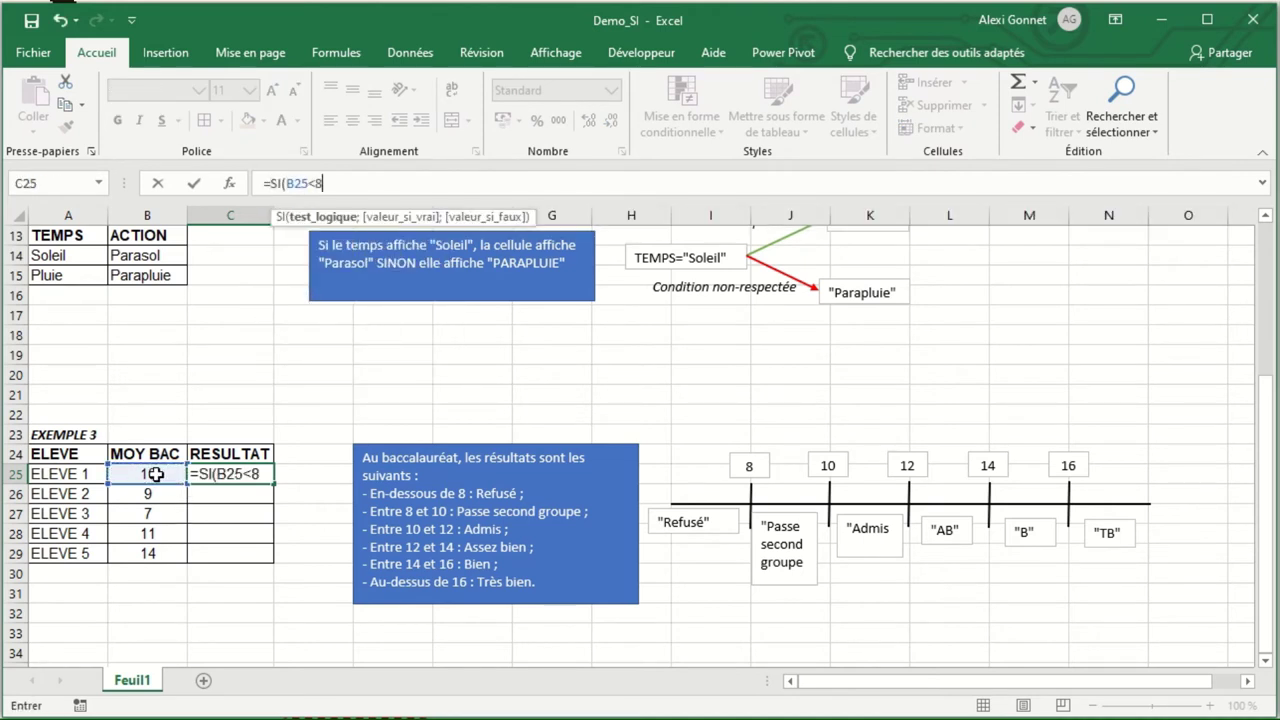
text(;"R )
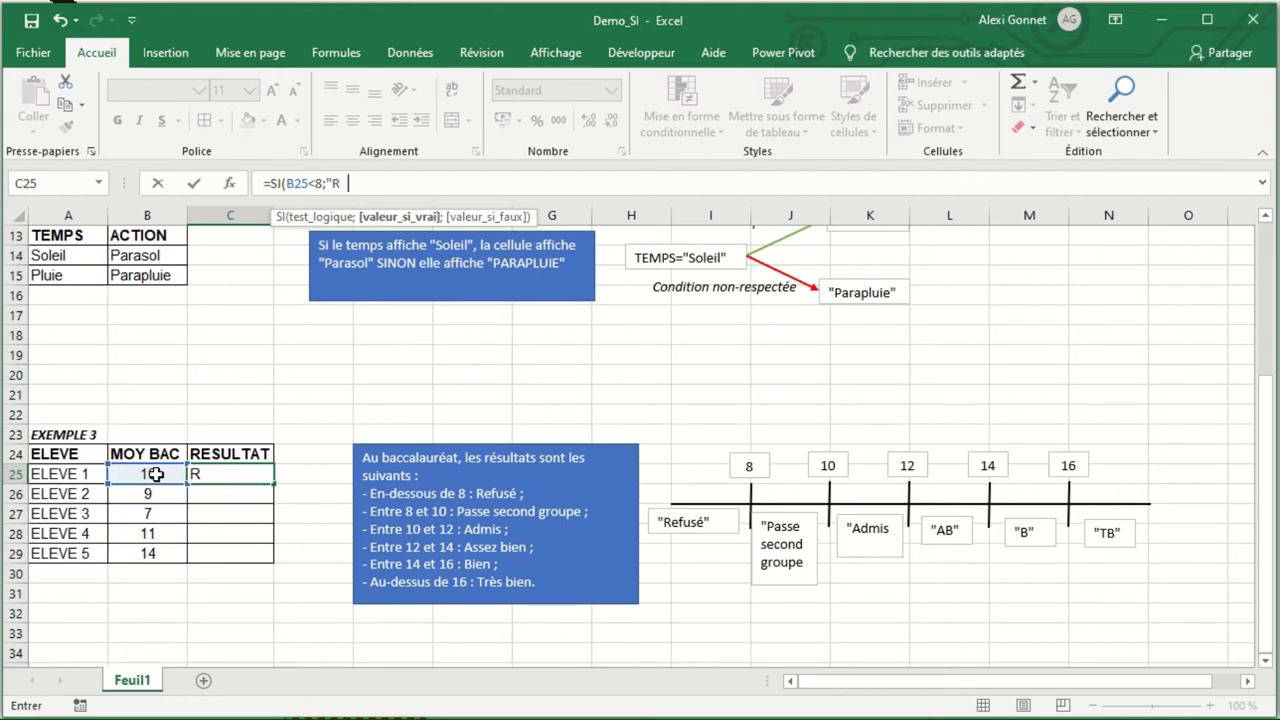
text(efusé";)
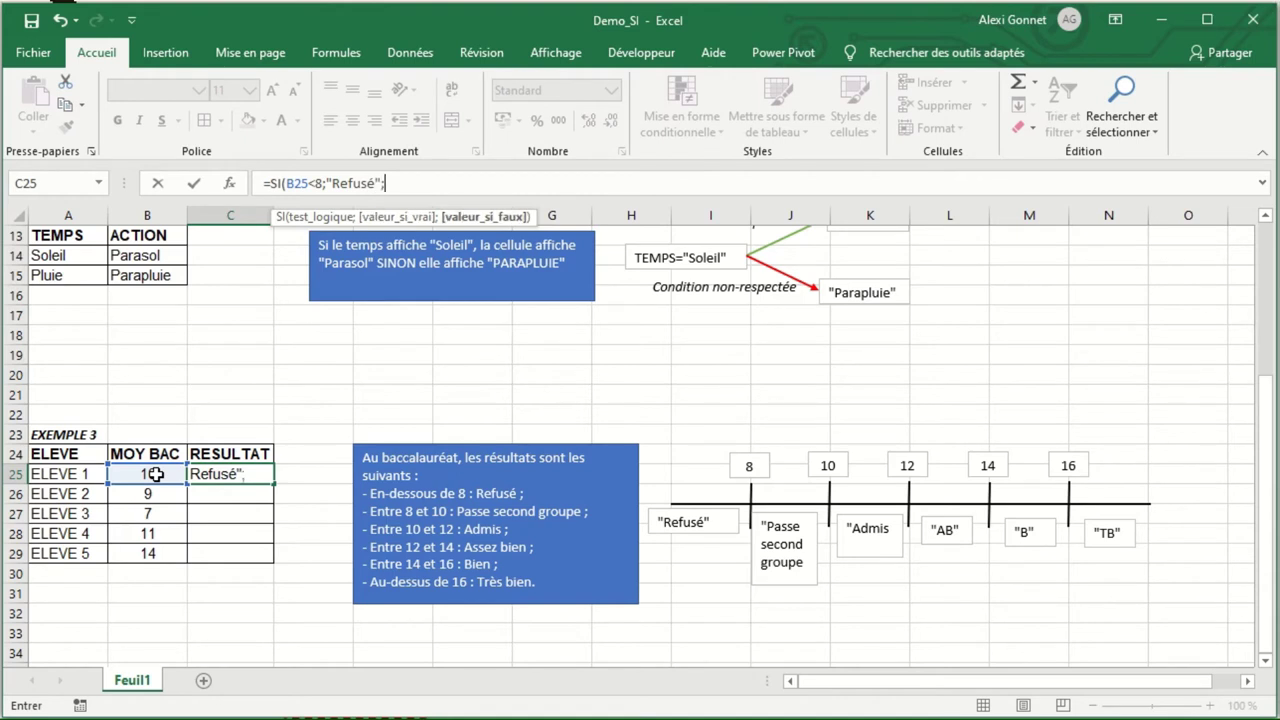
Nest two further SI tests in the C25 formula: B25<10 returning "Passe second groupe" and B25<12 returning "Admis".
text(SI()
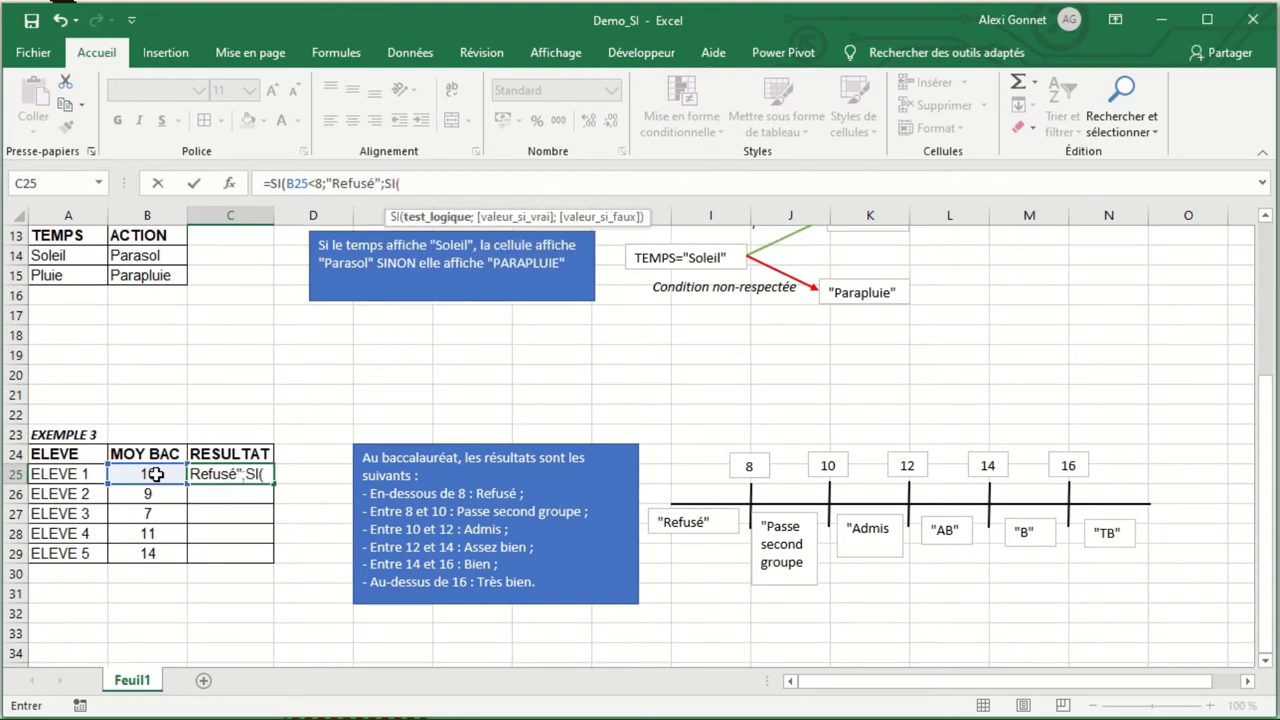
text(B25)
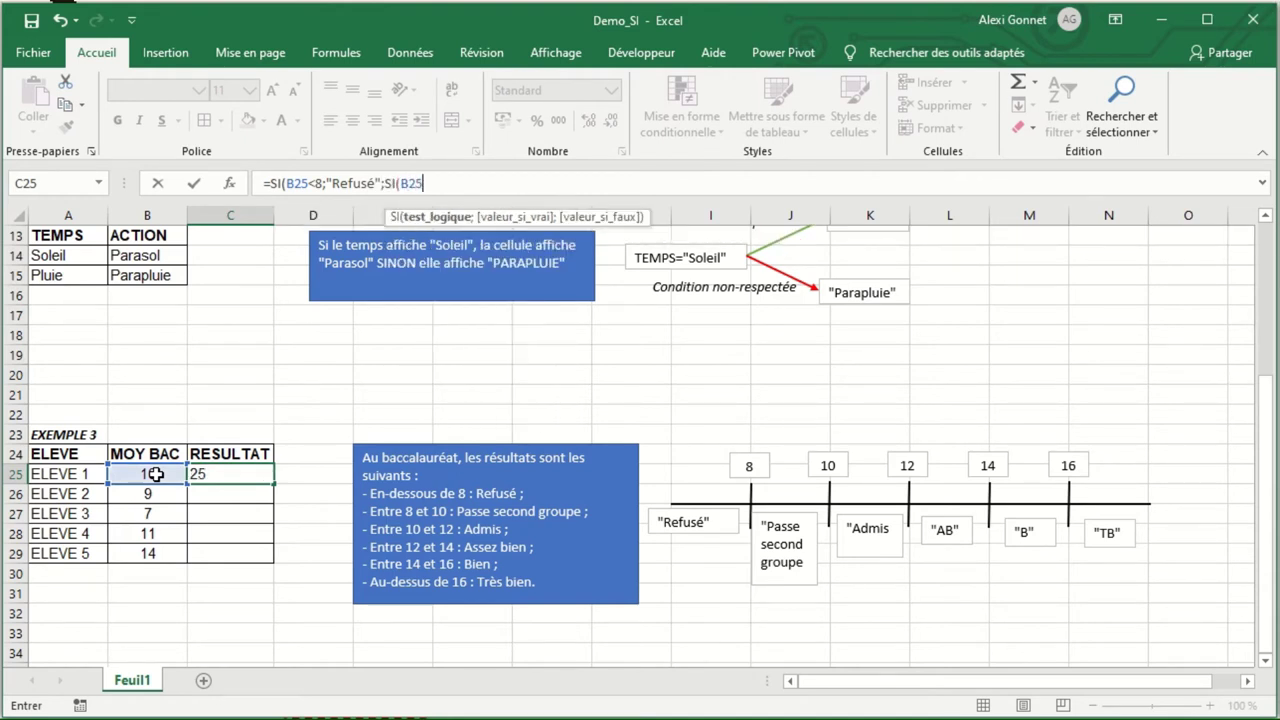
text(<10;"Passe s)
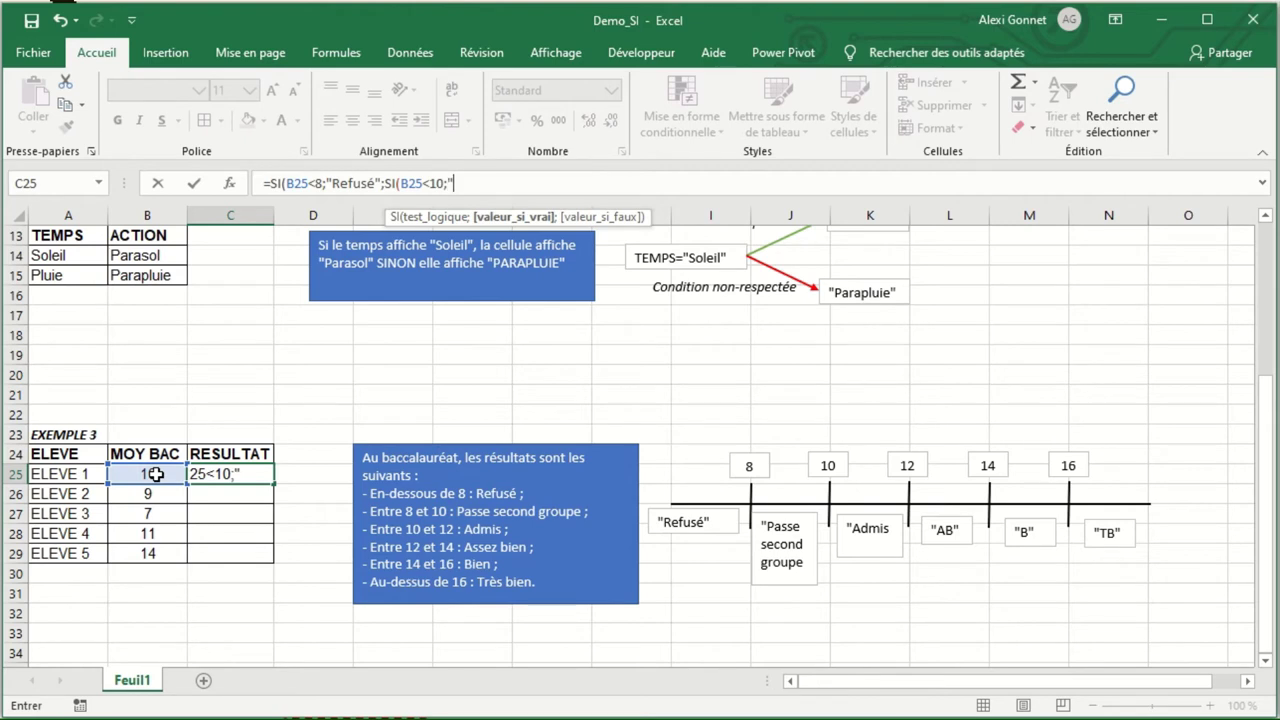
text(eco)
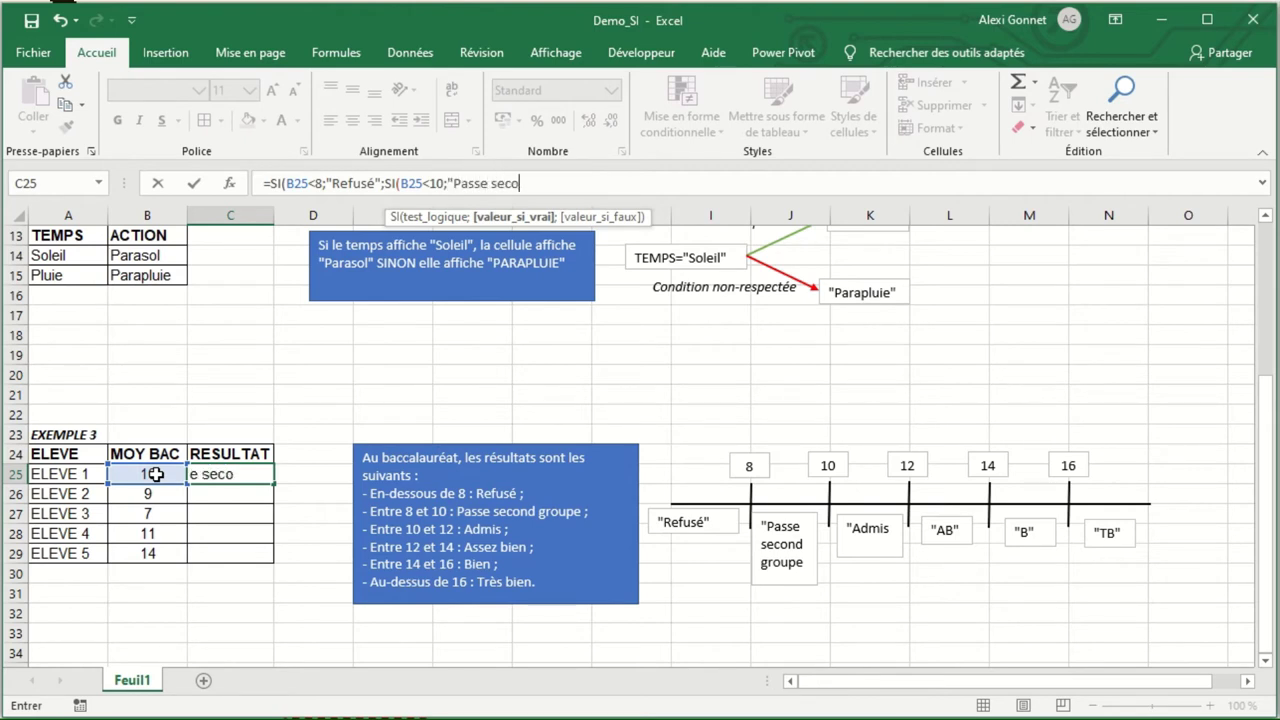
text(nd groupe";SI()
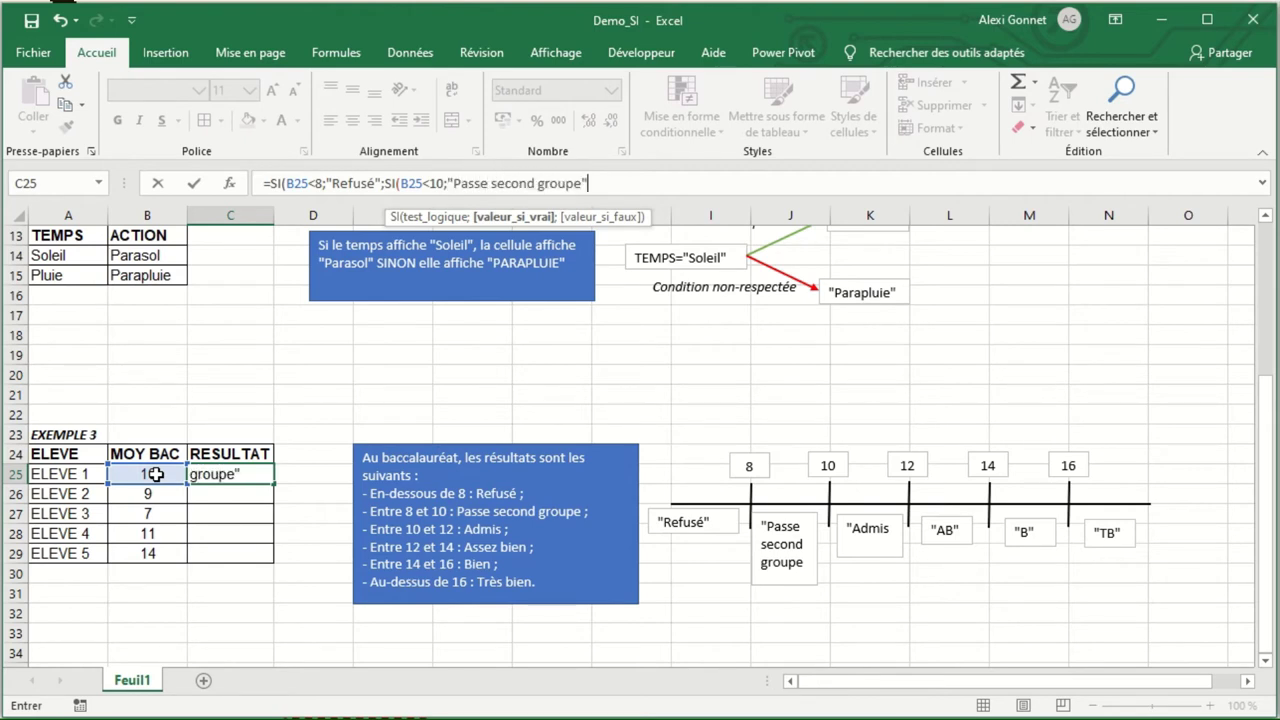
text(B25)
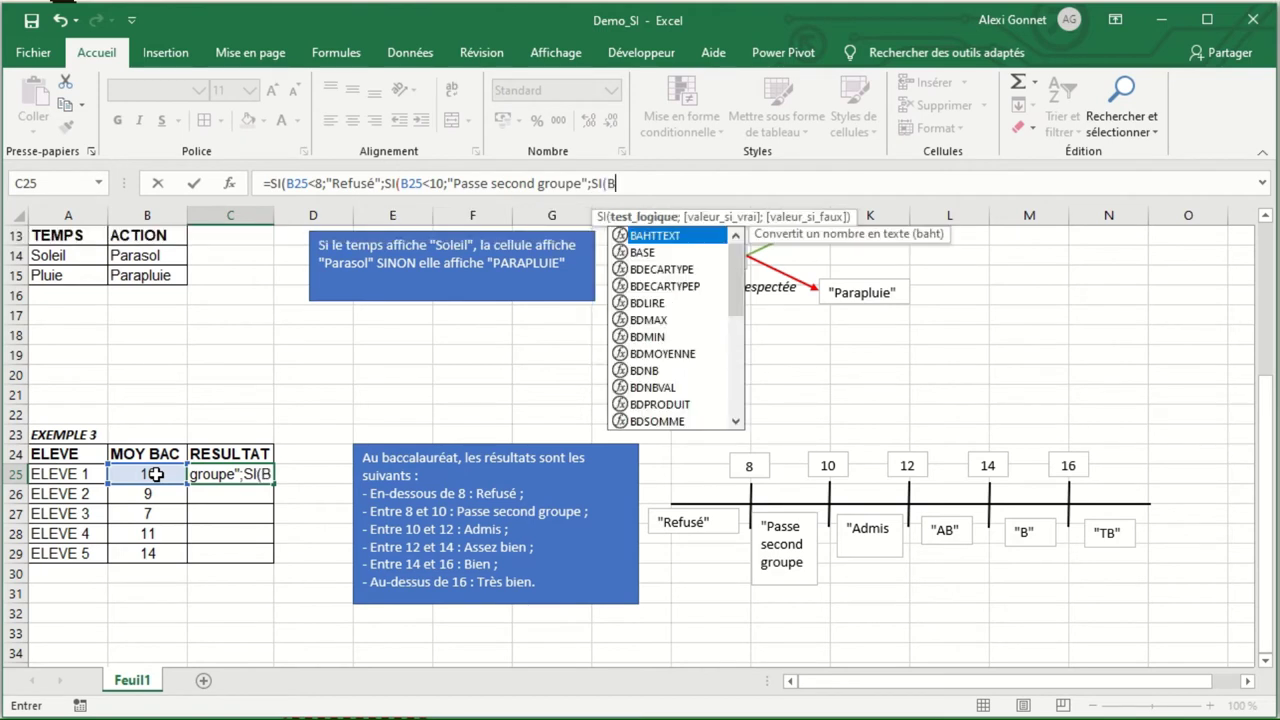
text(<)
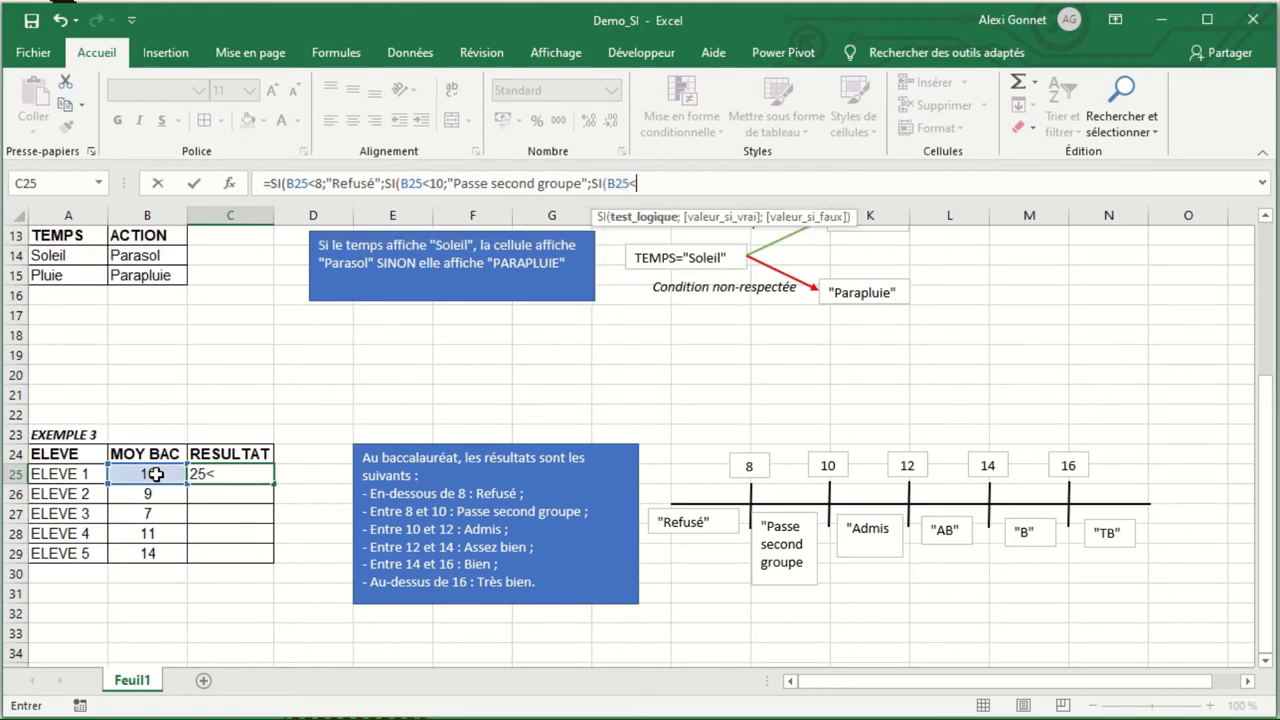
text(12;"Admis";)
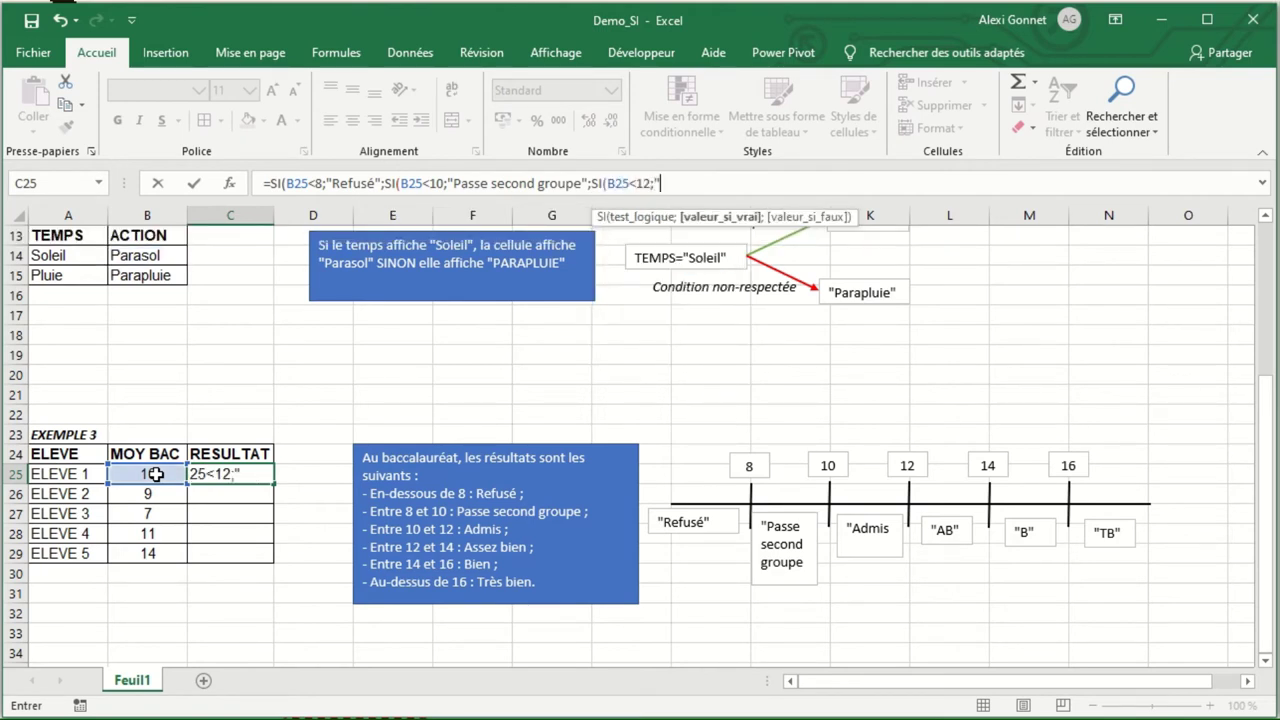
Nest a fourth SI test in the C25 formula, returning "Assez bien" when B25<14.
text(SI(B25)
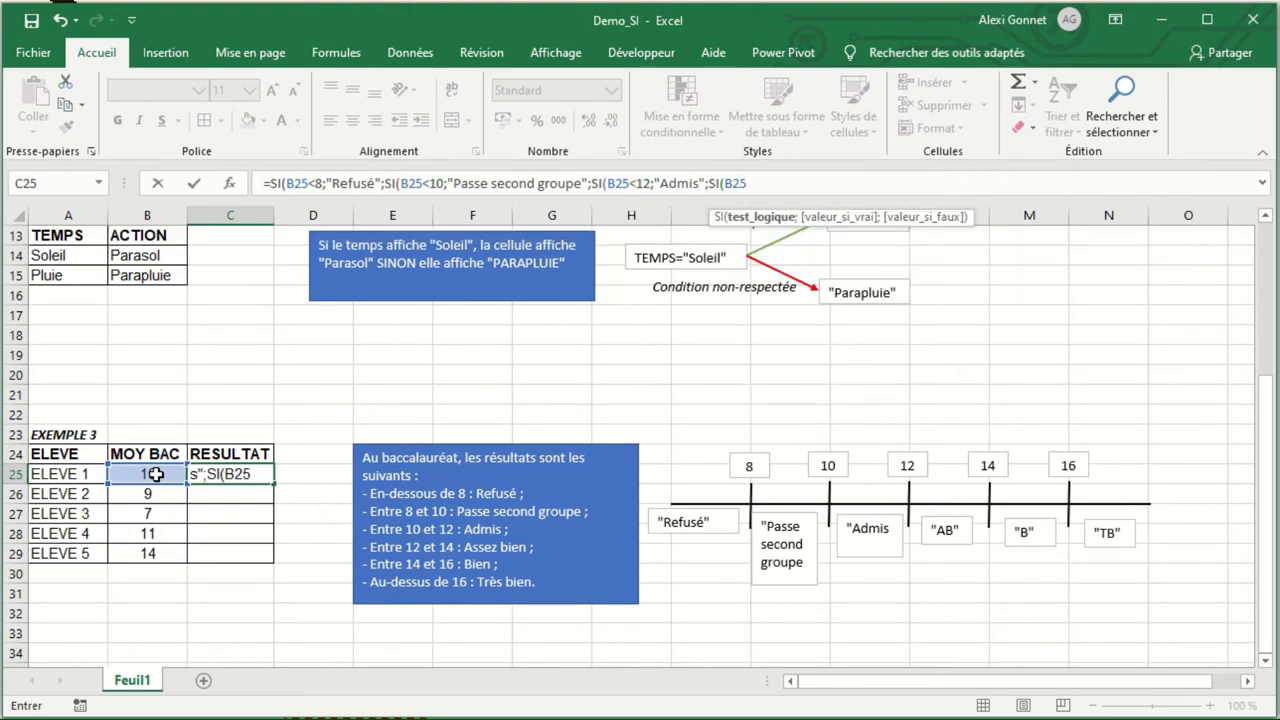
text(<14;)
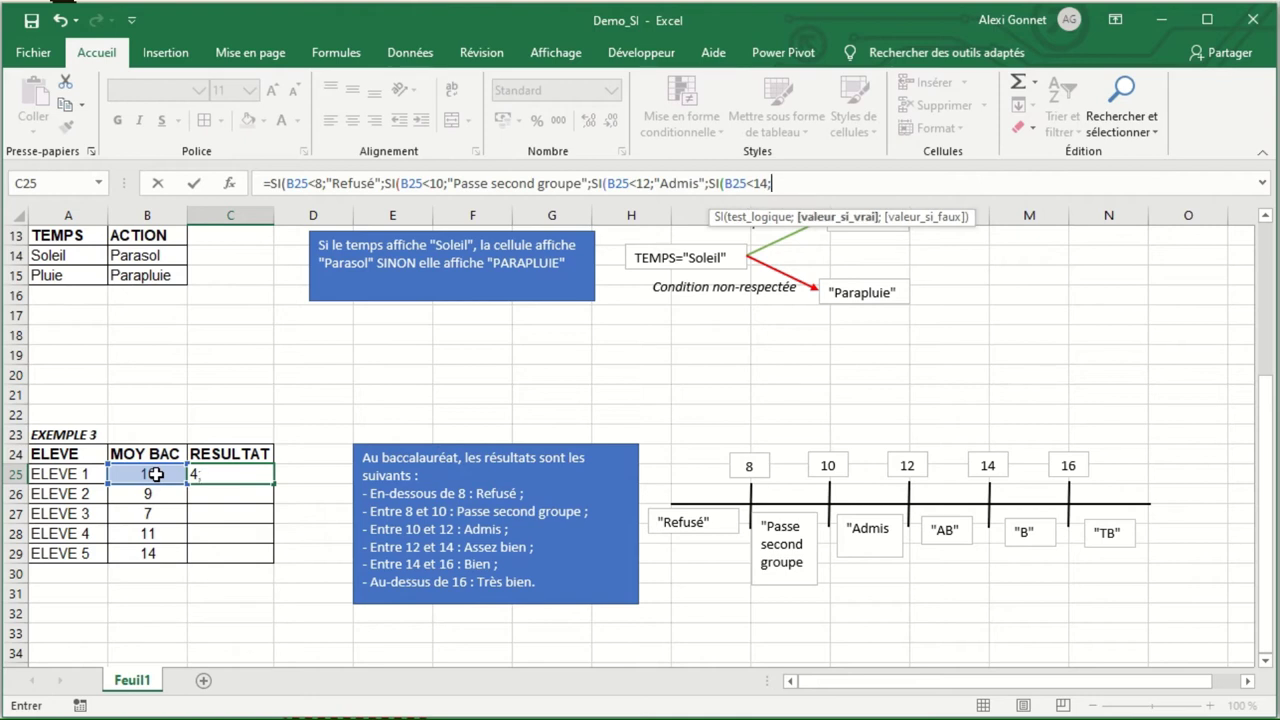
text("Bien")
key(BackSpace)
key(BackSpace)
key(BackSpace)
key(BackSpace)
key(BackSpace)
text(Assez bien";)
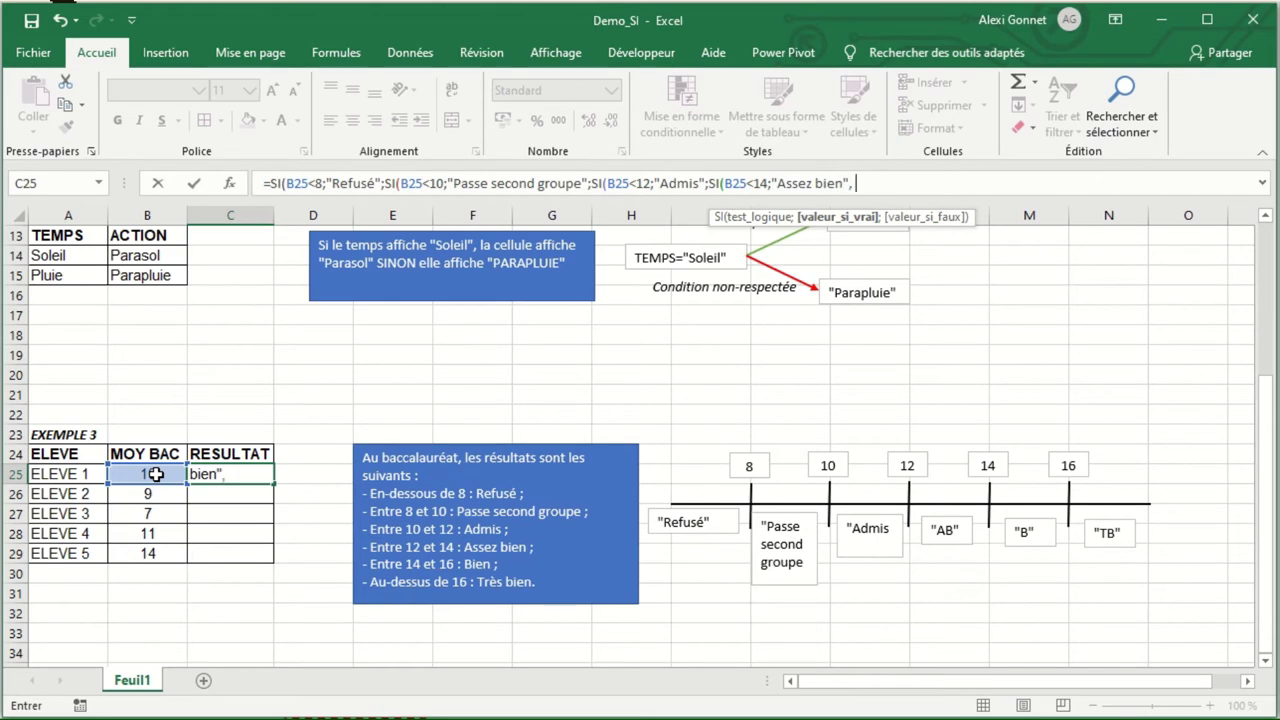
Nest a last SI test in the C25 formula, returning "Bien" when B25<16 and "Très bien" otherwise.
text( Si)
key(BackSpace)
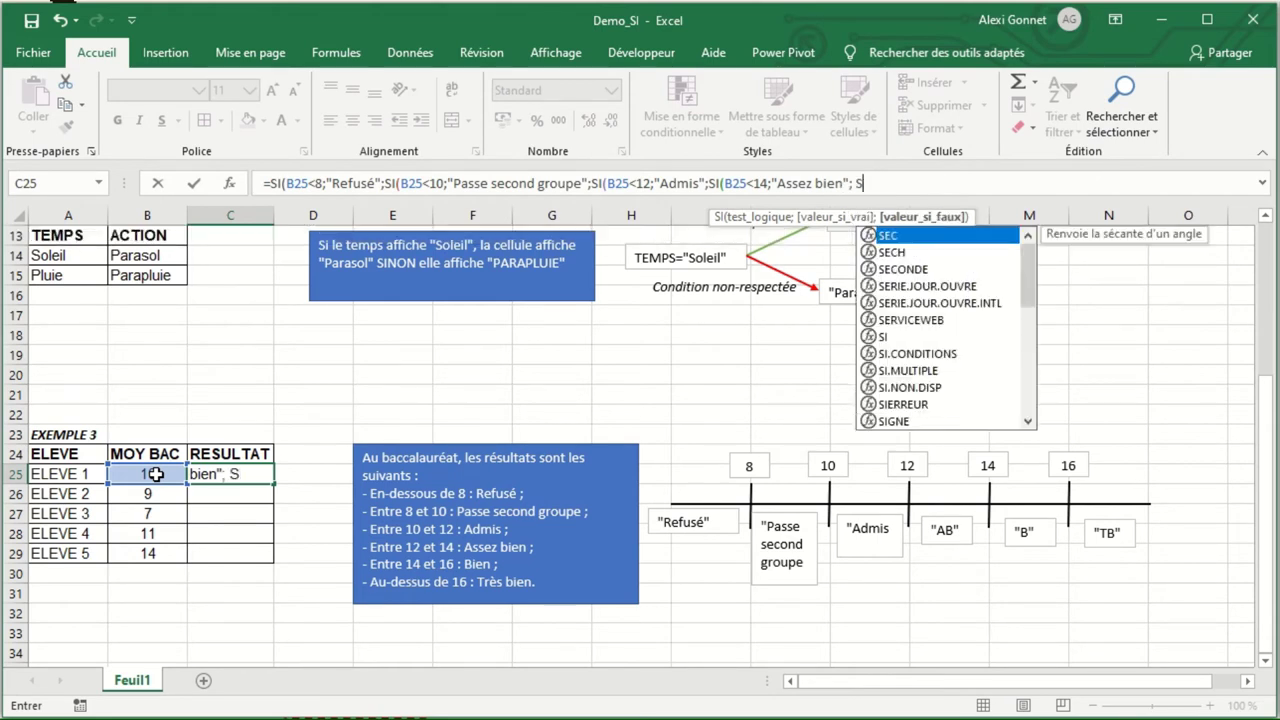
text(I()
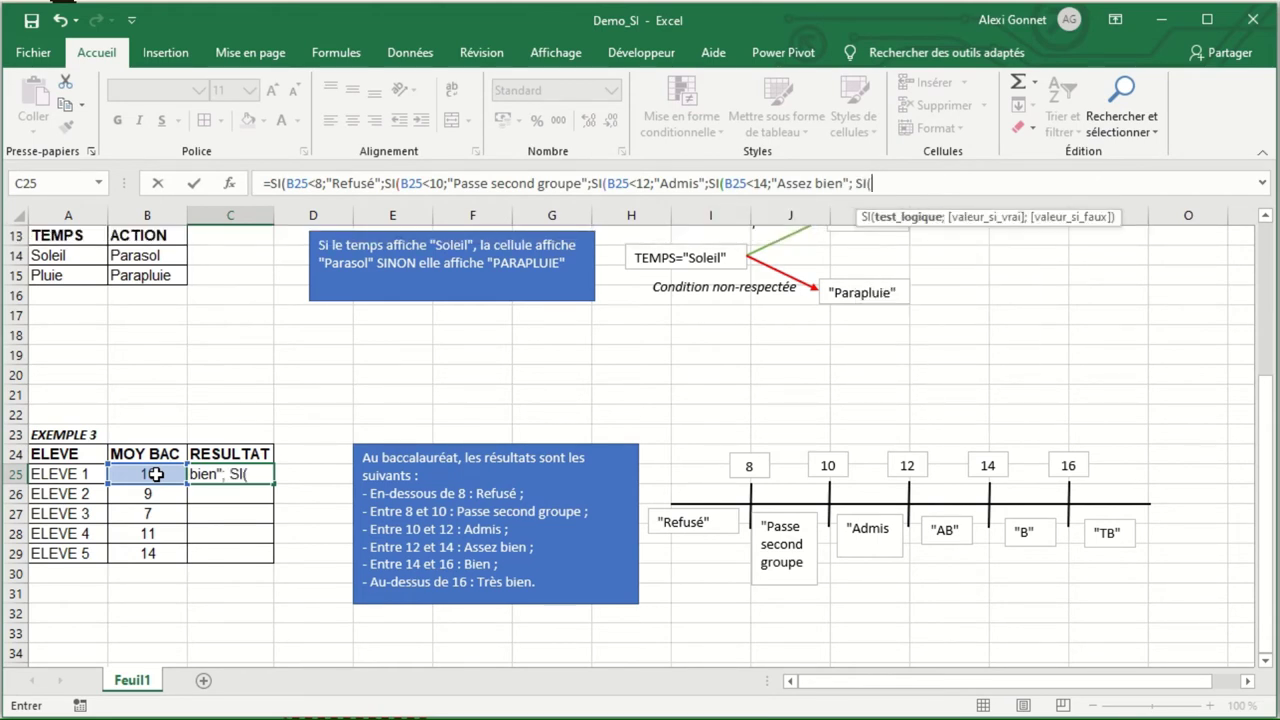
text(B25)
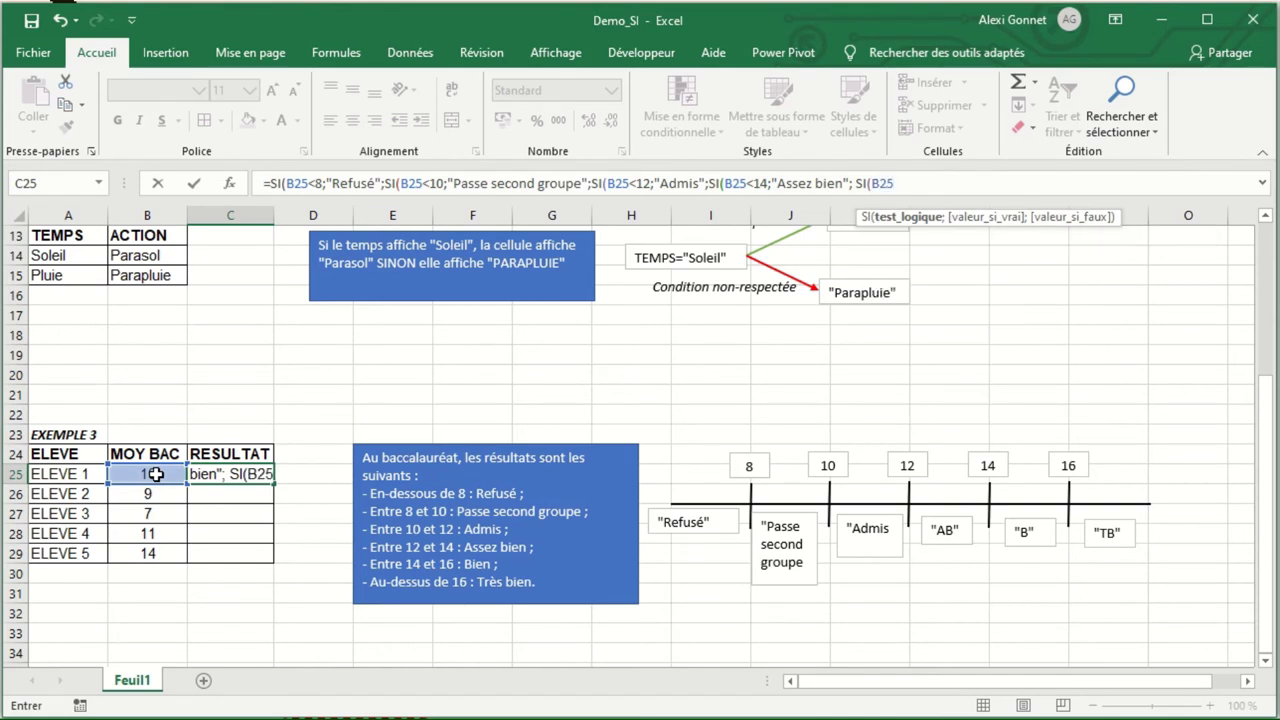
text(<1)
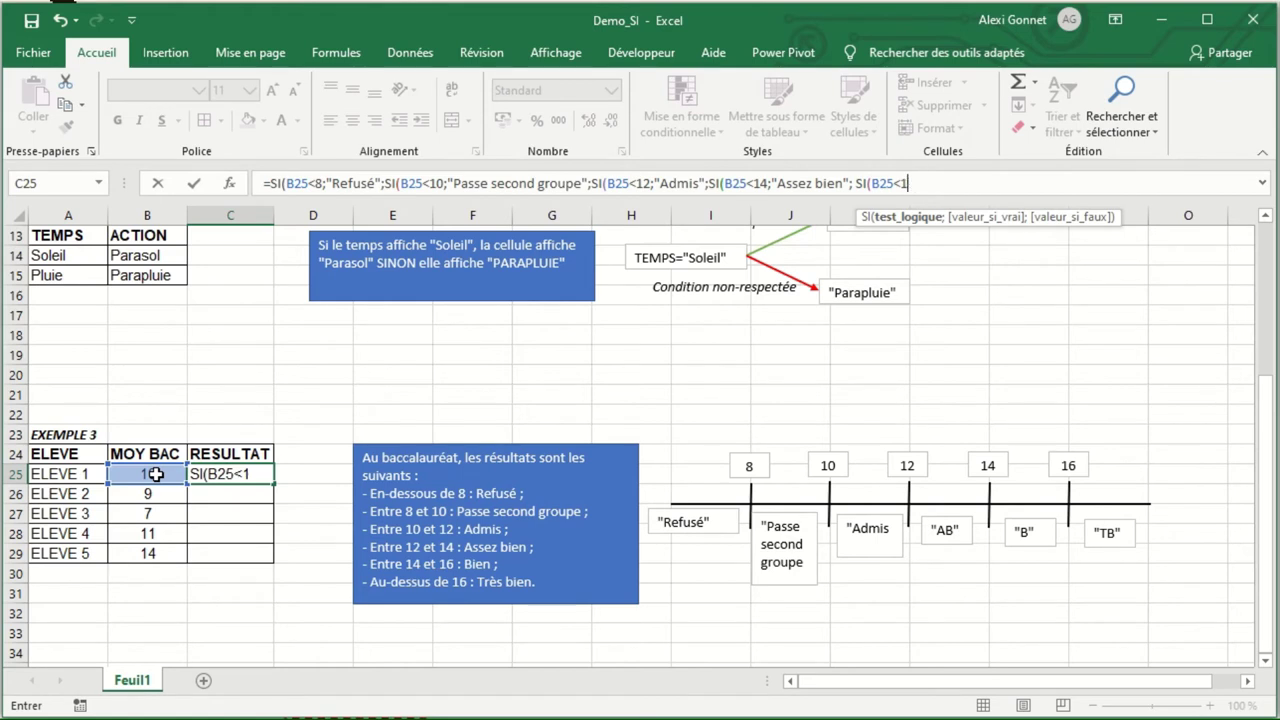
text(6;"Bie)
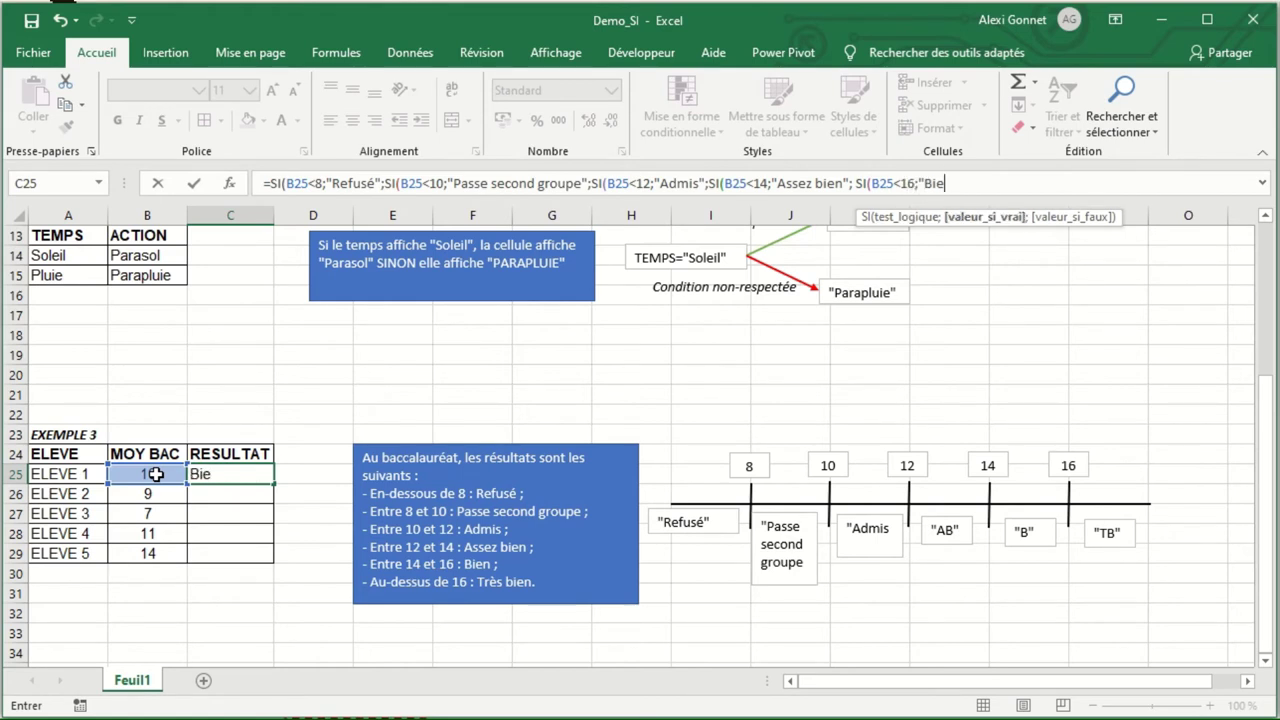
text(n";Tr-)
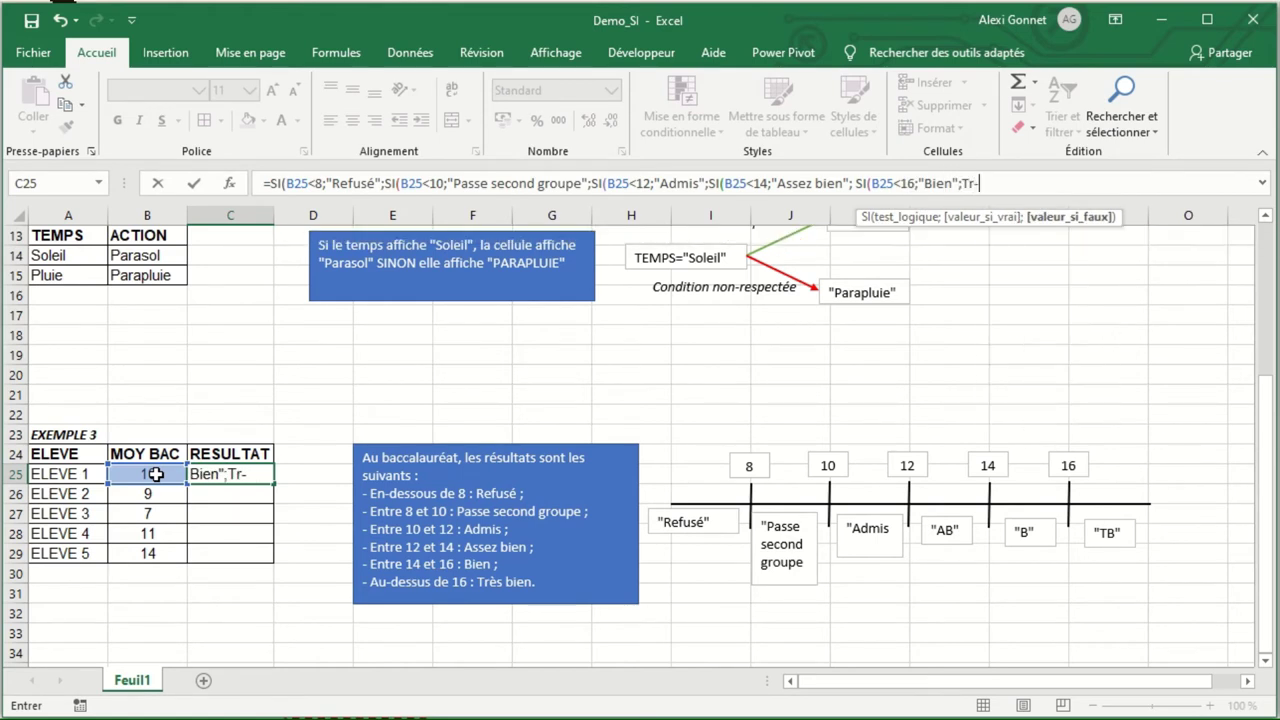
key(BackSpace)
key(BackSpace)
key(BackSpace)
text("Très bien")
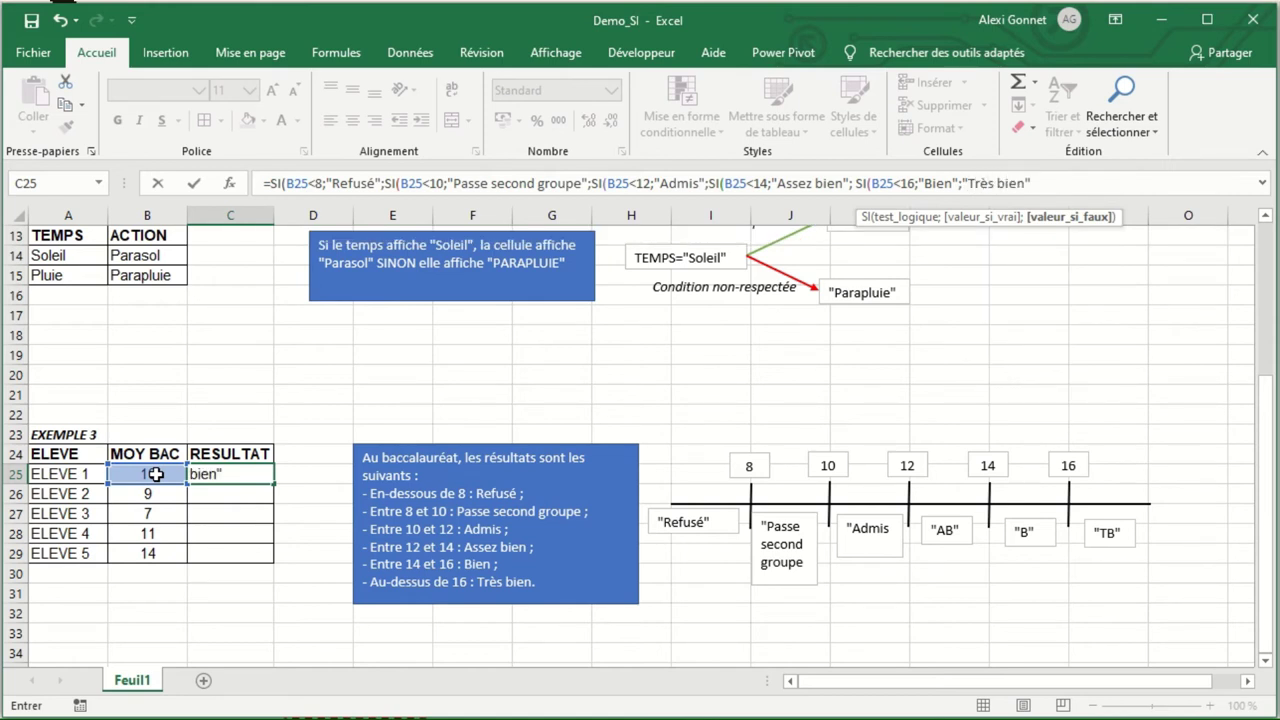
Close the five nested SI functions with matching parentheses and validate the C25 formula, keeping the cell selected.
text())
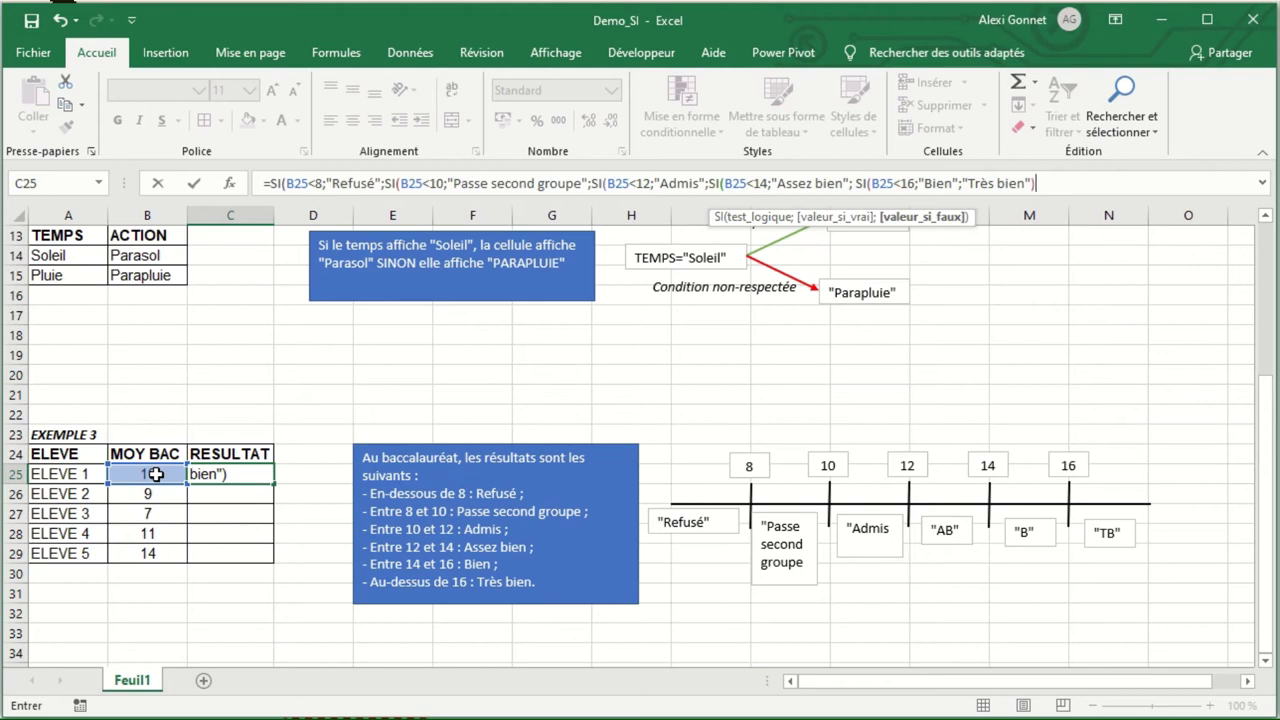
text())
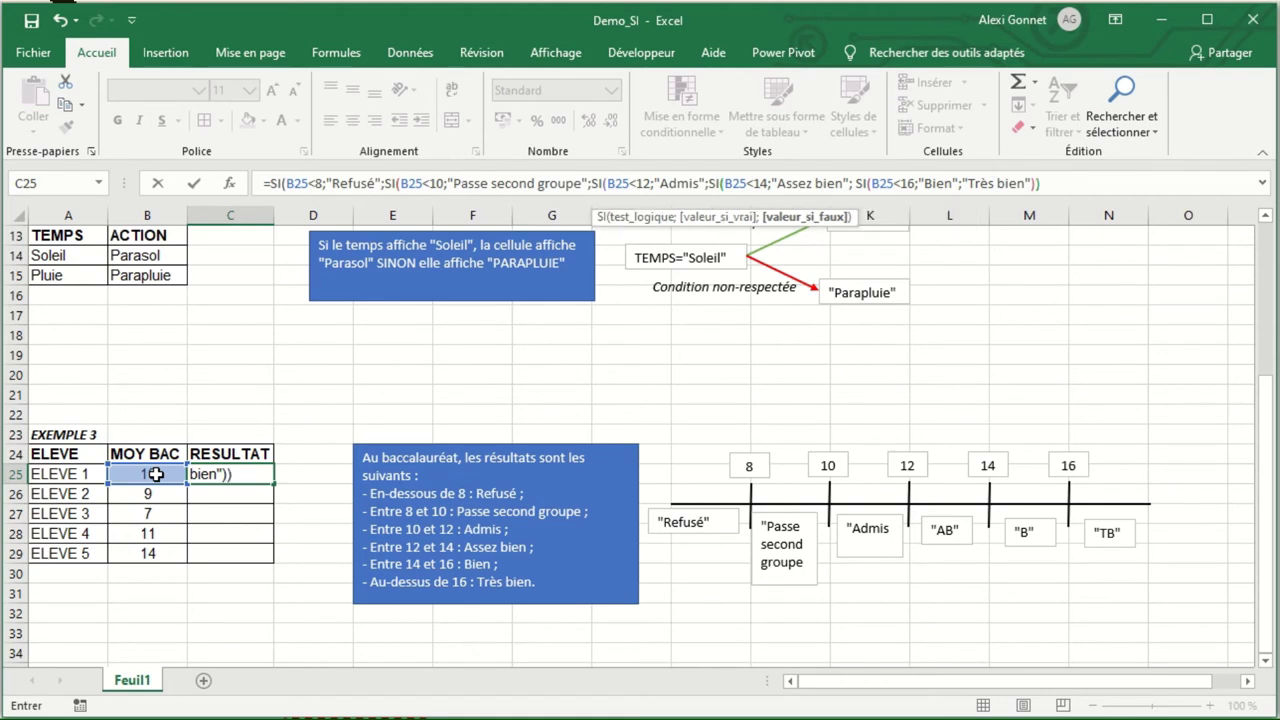
text())
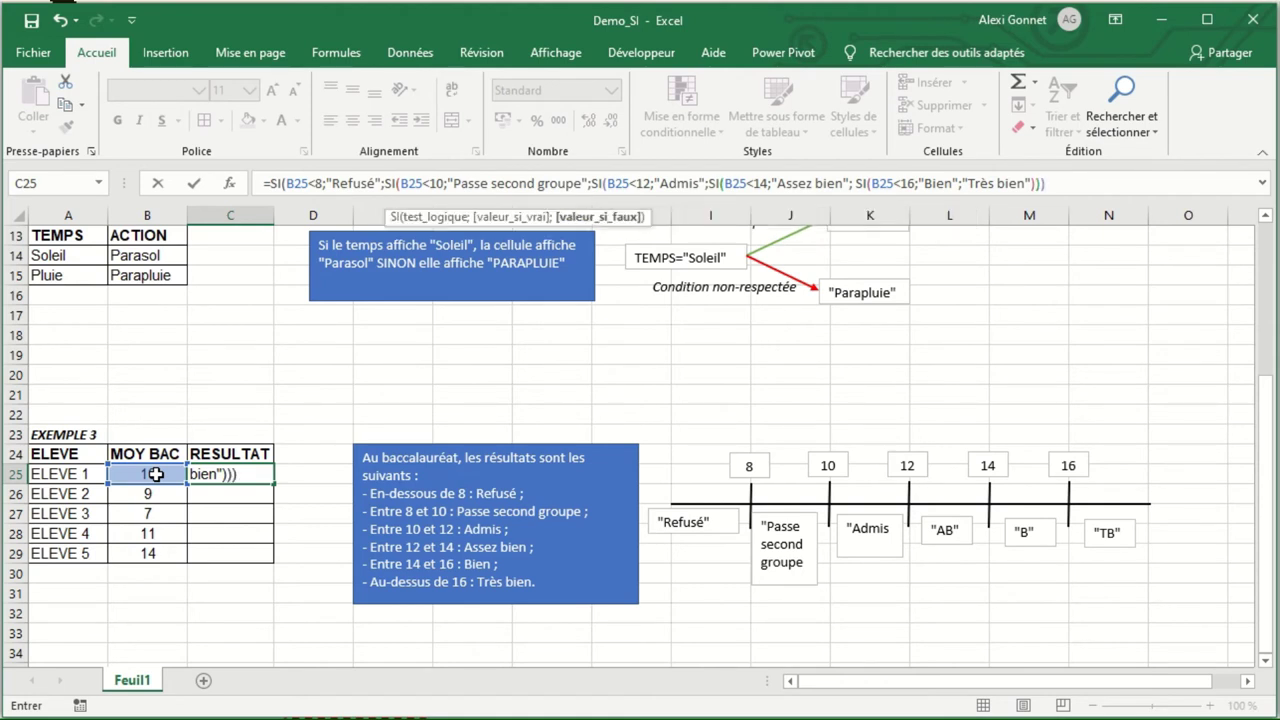
text())
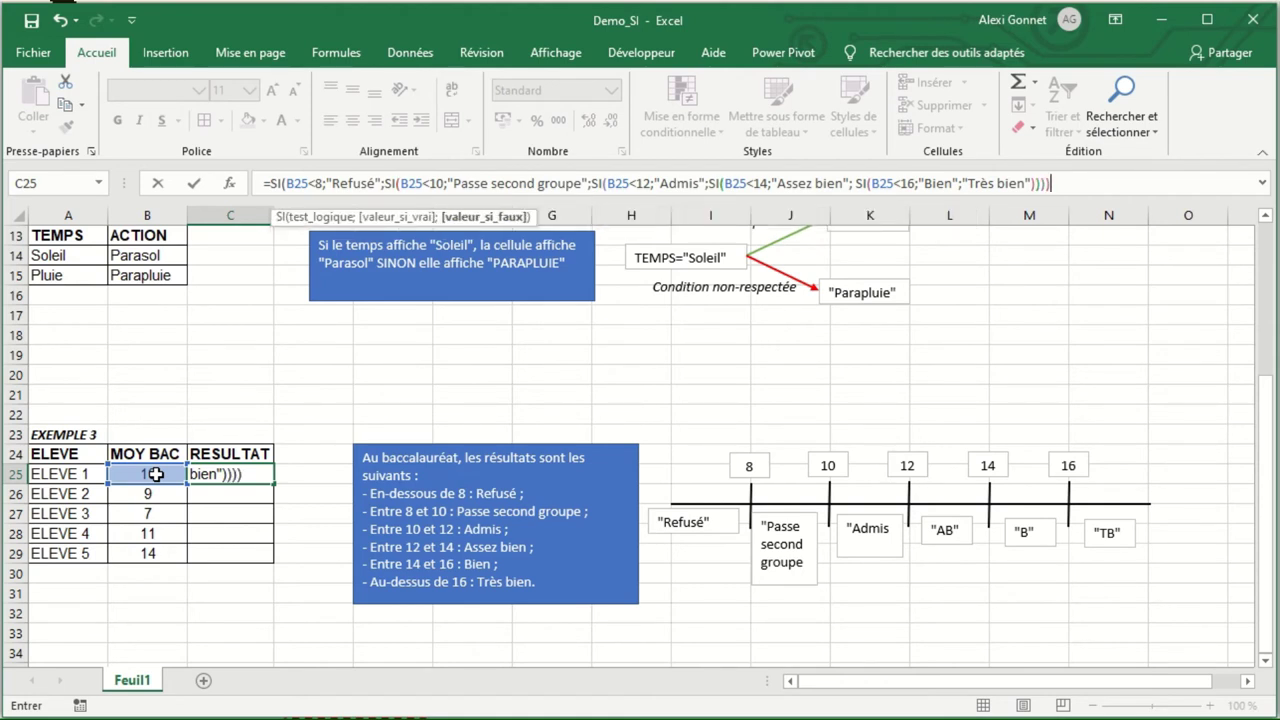
text())
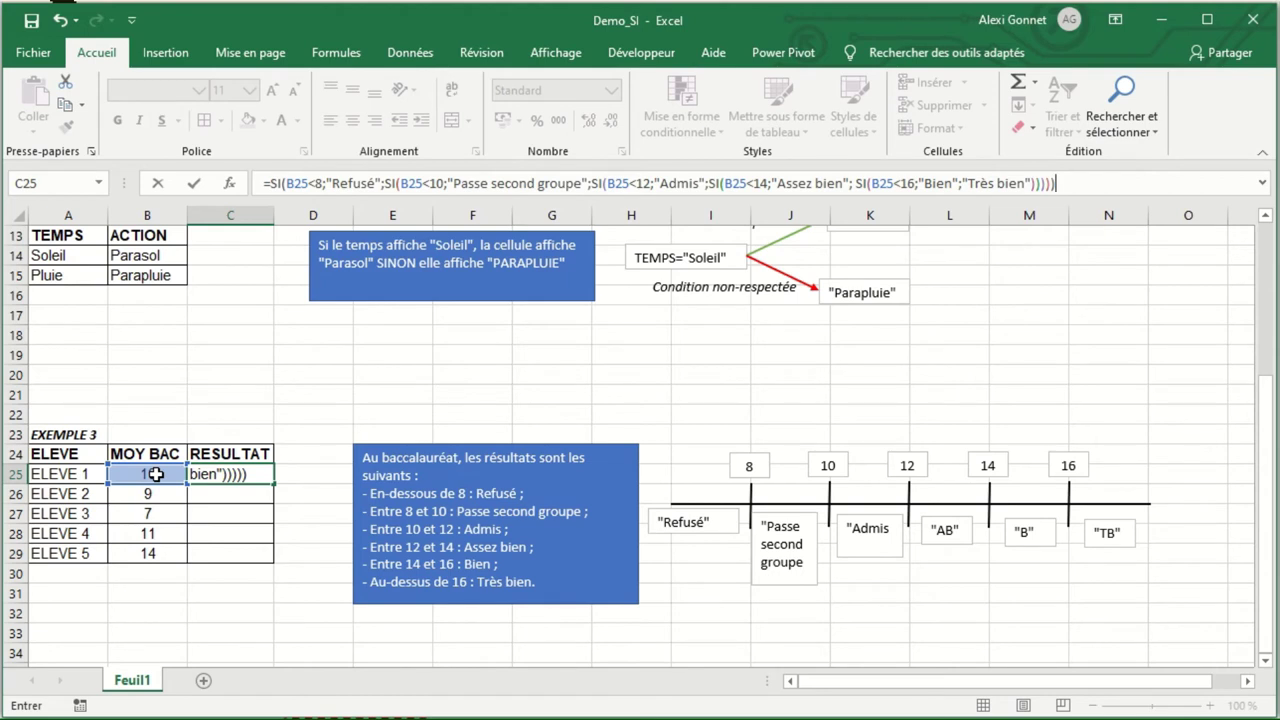
key(ctrl+Return)
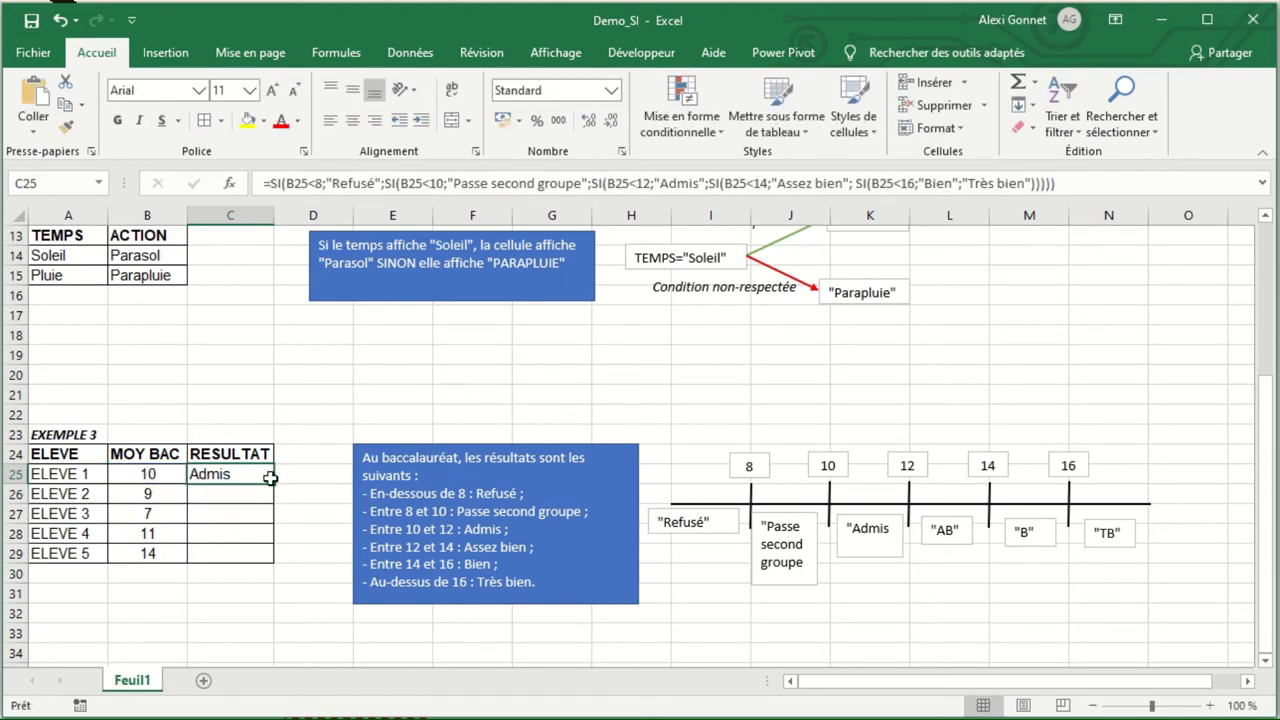
Copy the nested SI formula from C25 down to C29 and autofit the width of column C.
drag(273, 484, 258, 558)
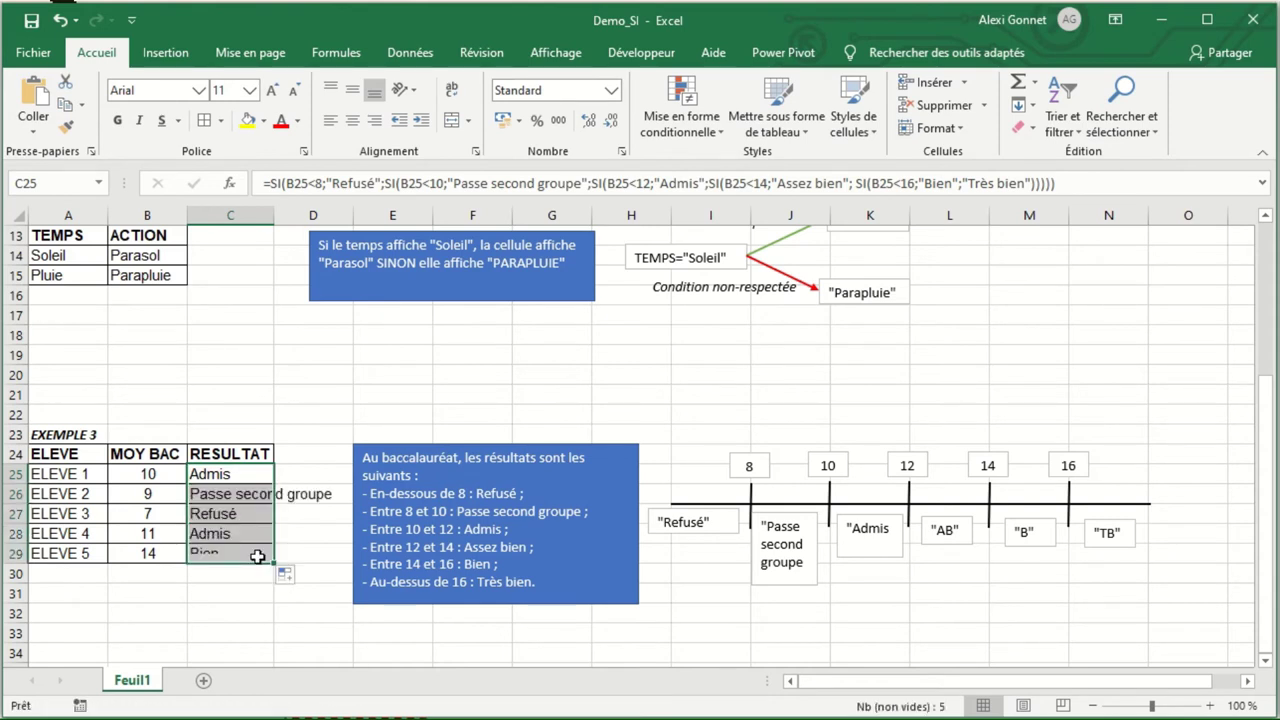
double_click(274, 215)
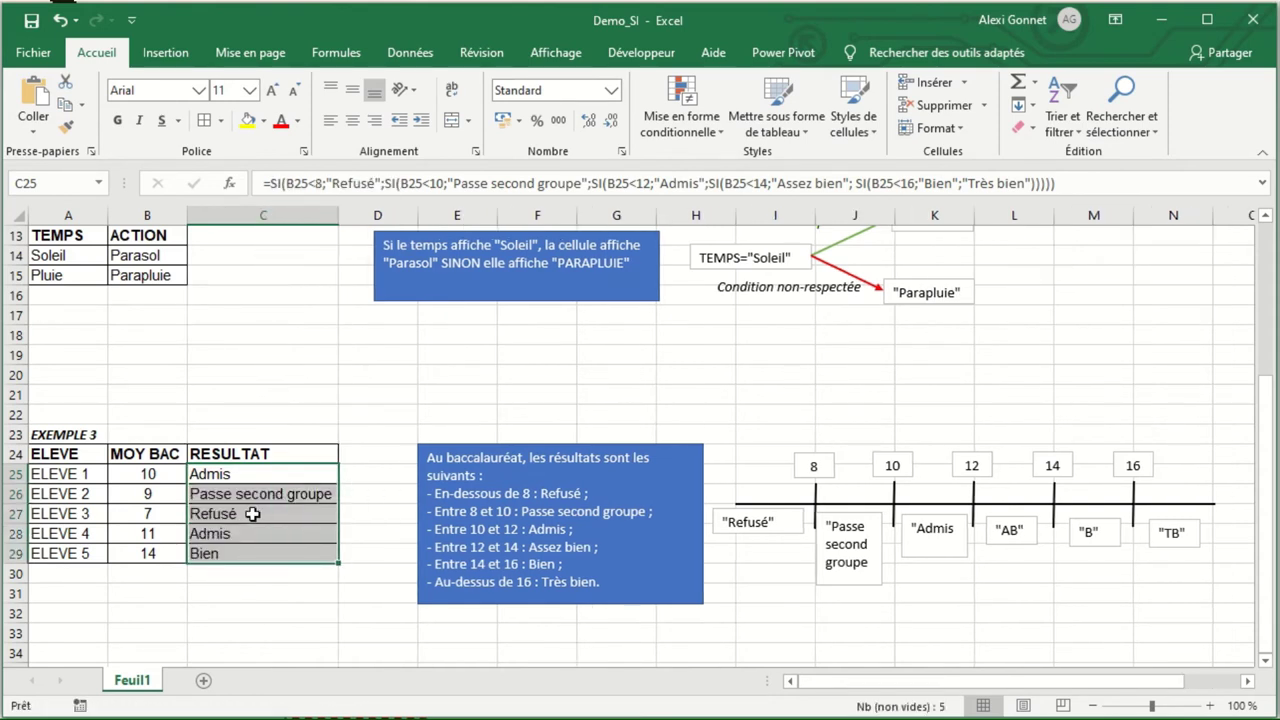